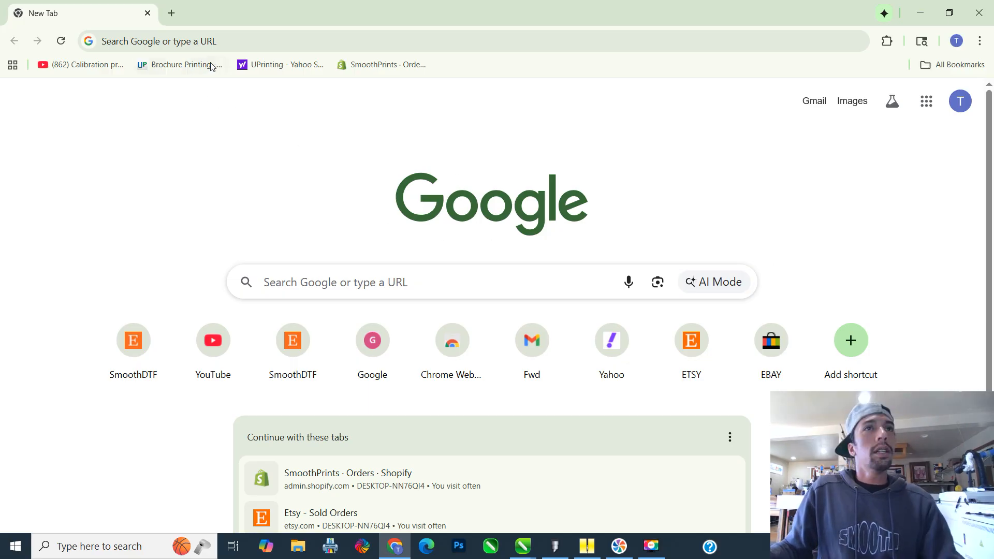
click(212, 46)
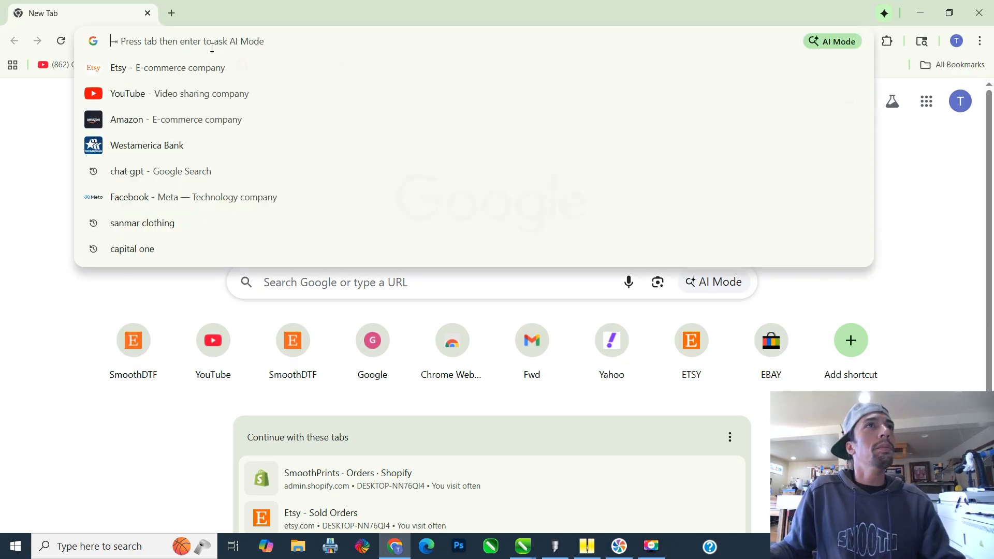
click(27, 278)
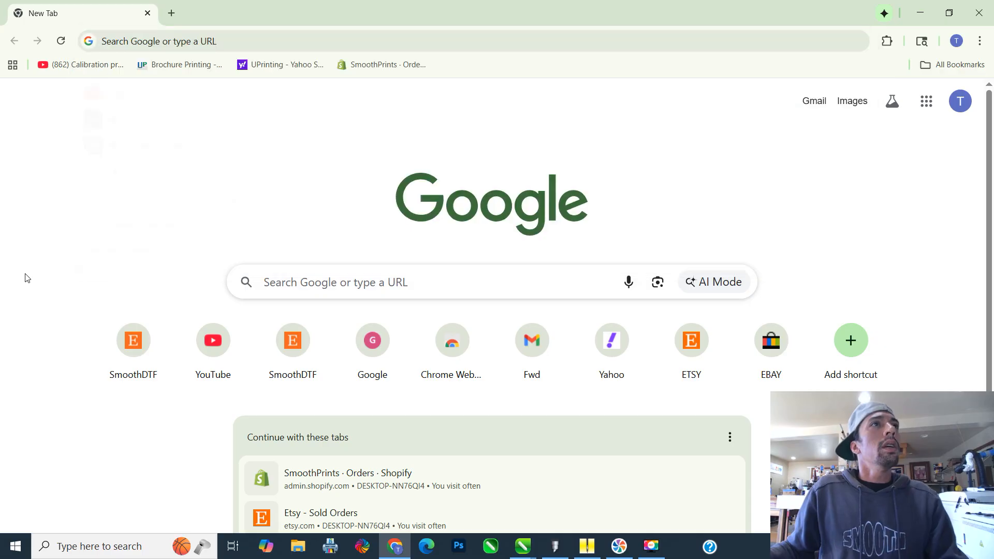
click(140, 47)
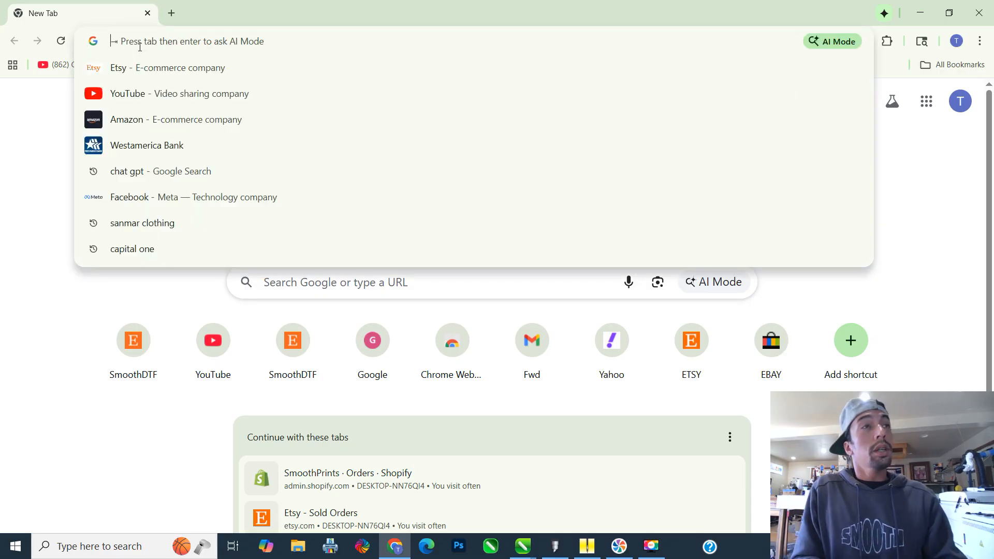
text(www.)
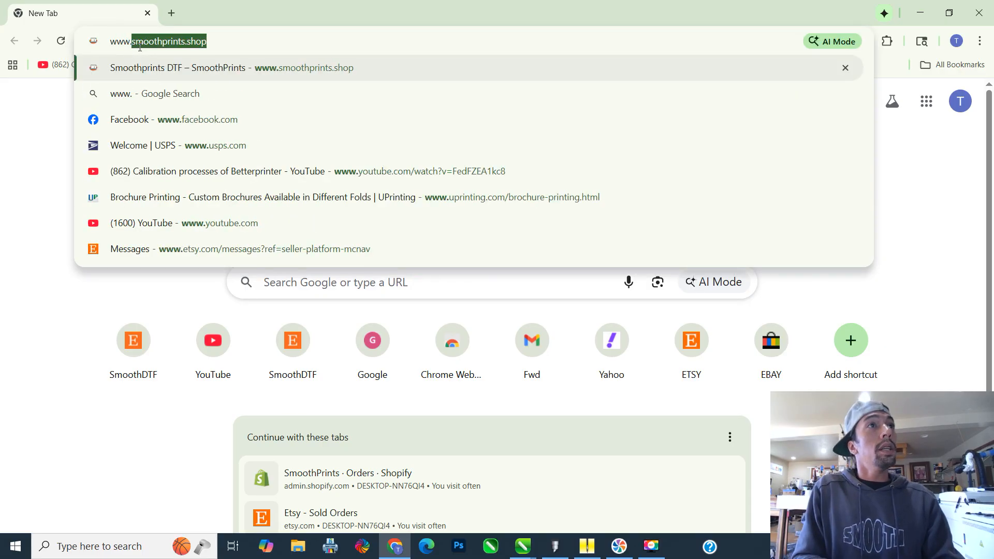
text(smoothp)
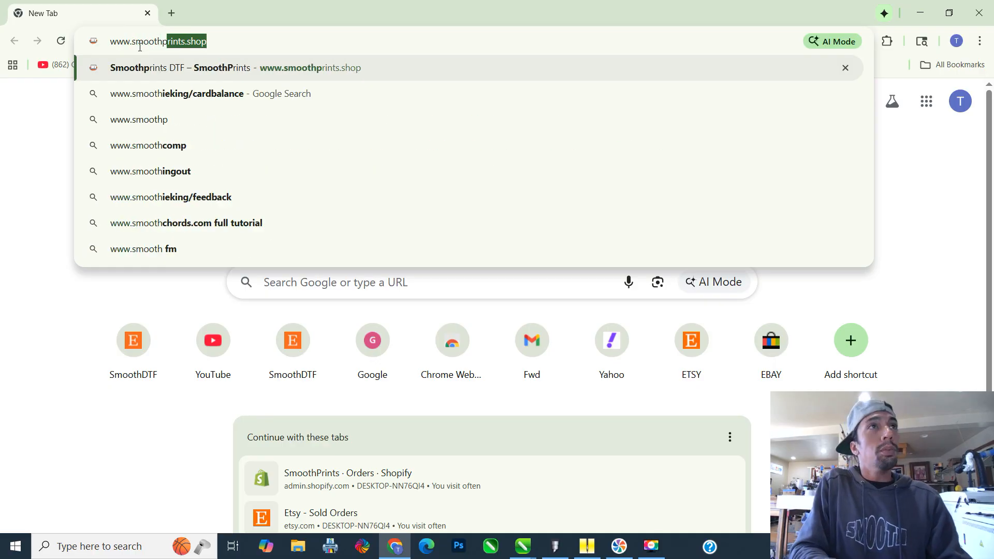
text(rints.shop)
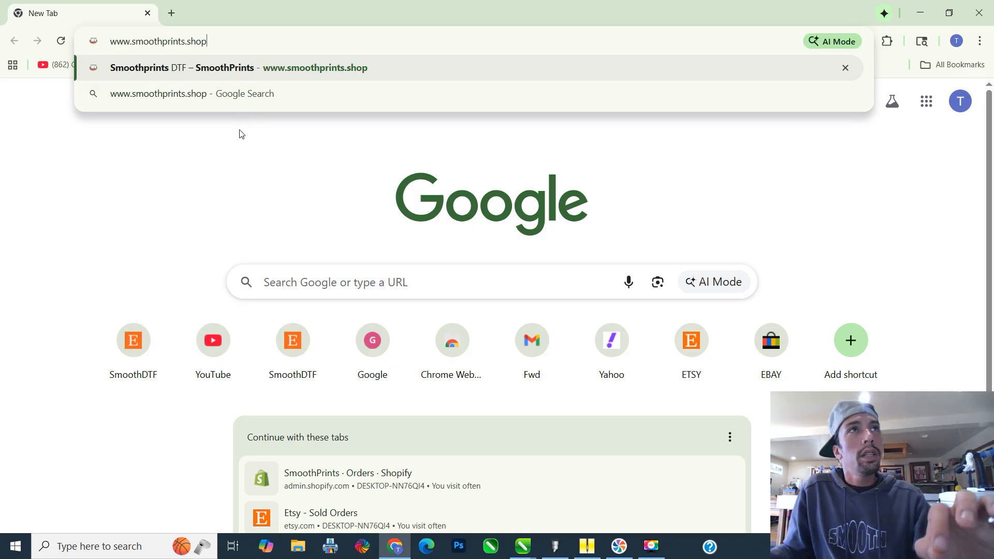
key(Return)
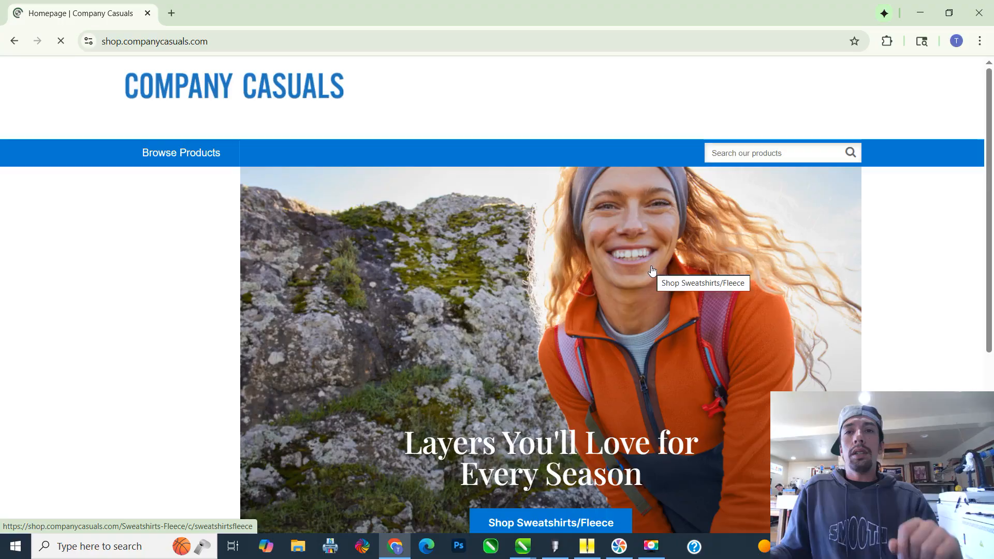
- Browse the Company Casuals home page and product categories, and open the 100% Cotton T-shirts listing
scroll(651, 269, down, 9)
scroll(444, 178, down, 2)
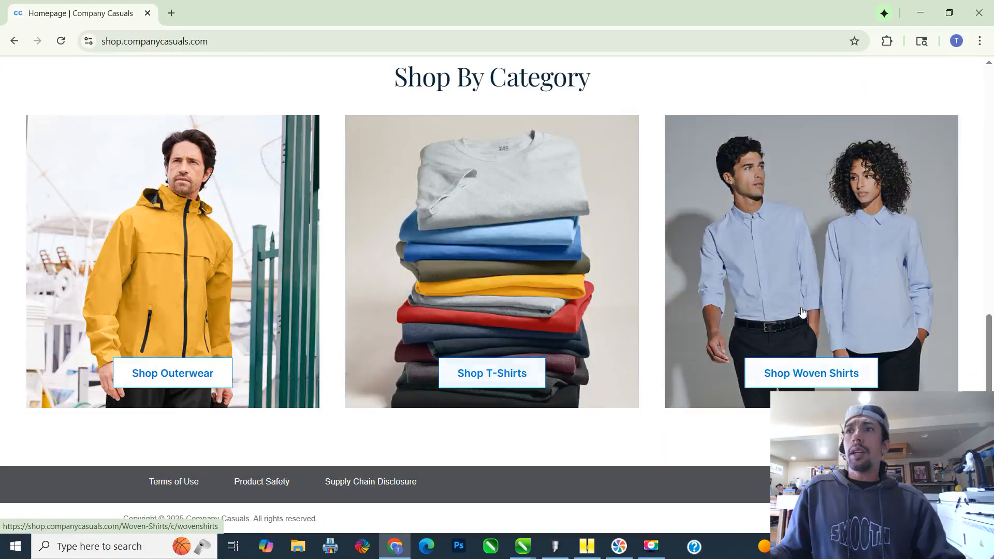
scroll(332, 304, up, 10)
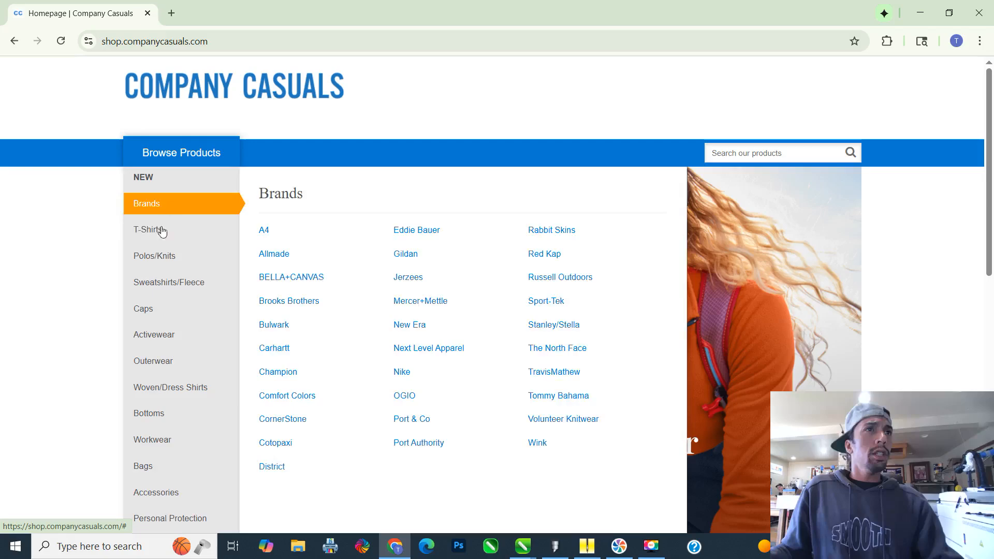
mouse_move(187, 393)
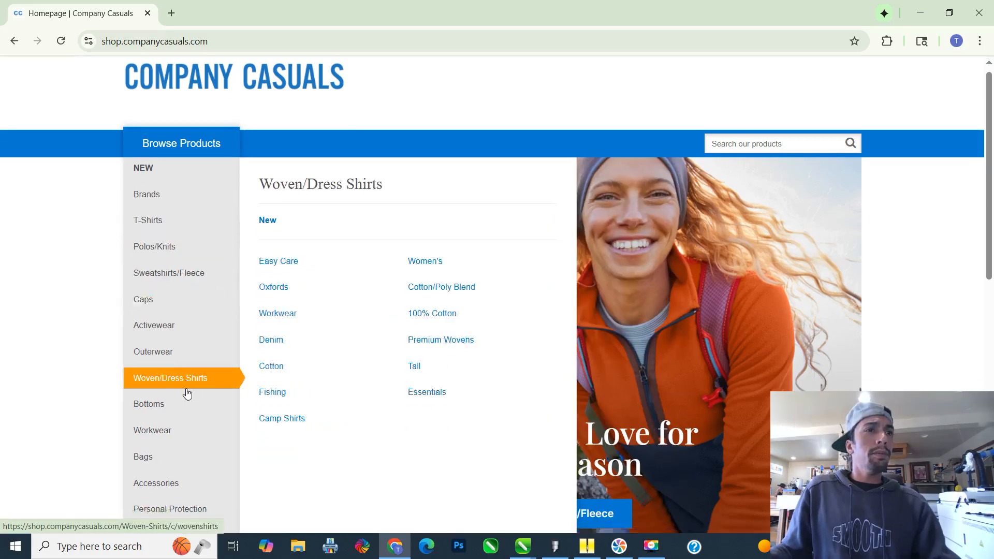
scroll(170, 362, down, 4)
scroll(137, 275, up, 4)
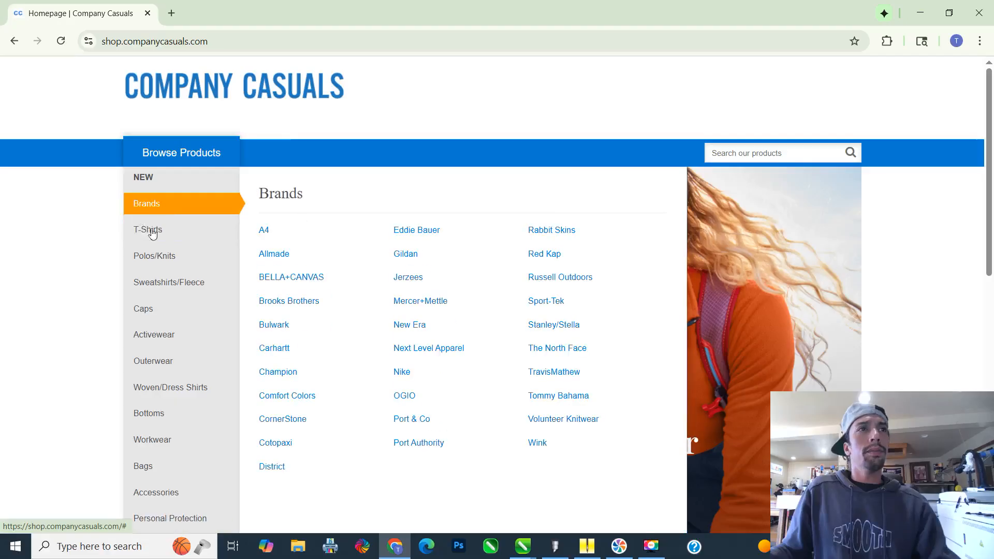
mouse_move(153, 234)
click(303, 274)
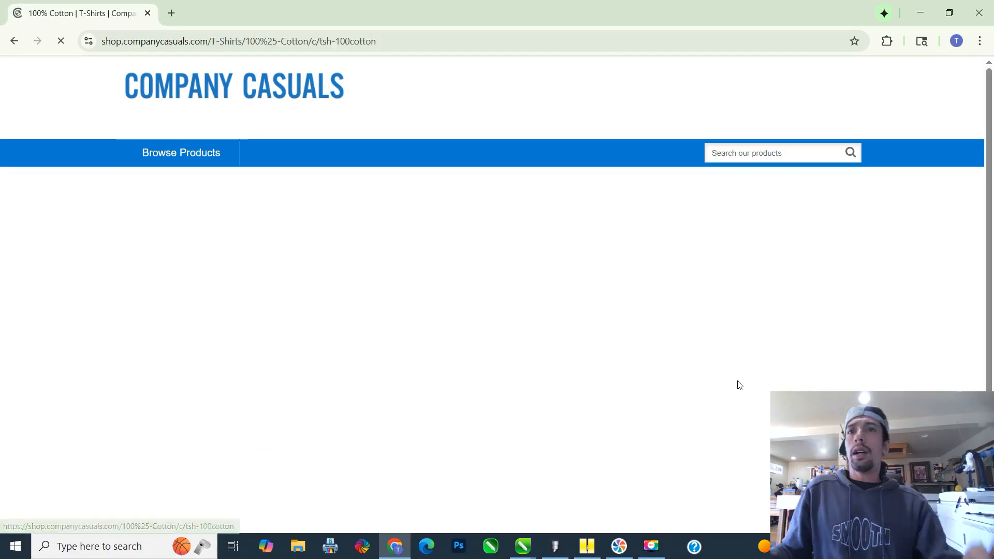
- Look through the 100% Cotton T-shirts and return to the SmoothPrints home page
scroll(613, 341, down, 3)
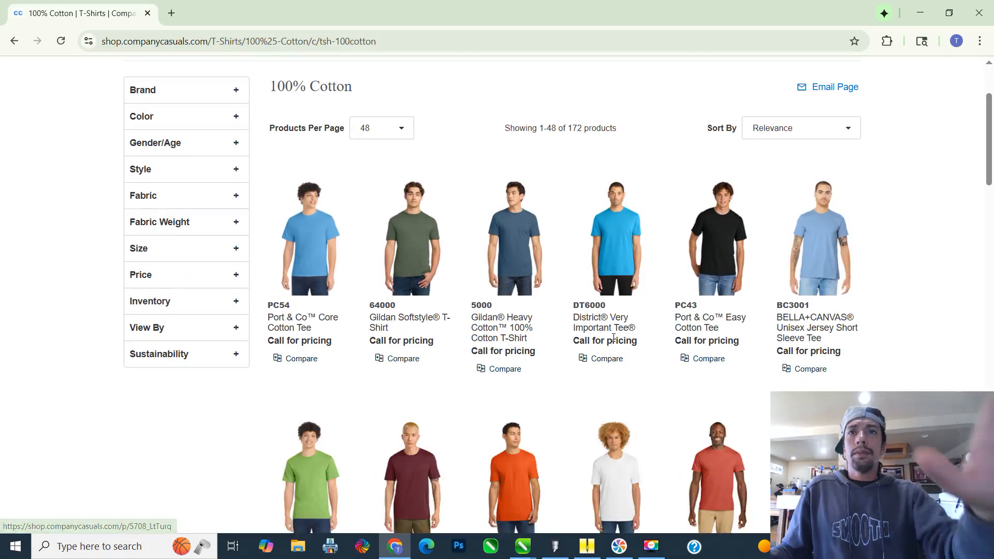
scroll(735, 290, up, 1)
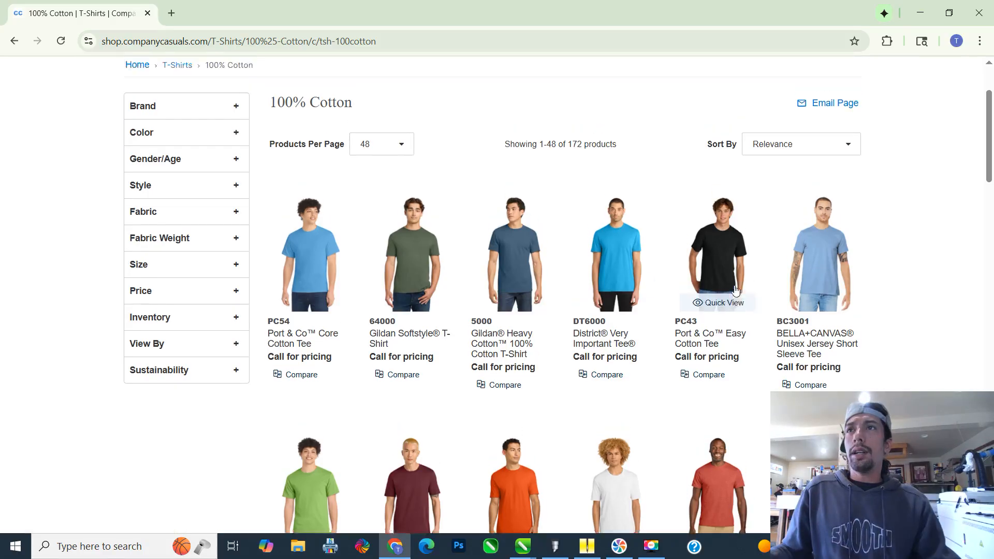
scroll(735, 289, up, 2)
scroll(353, 231, down, 5)
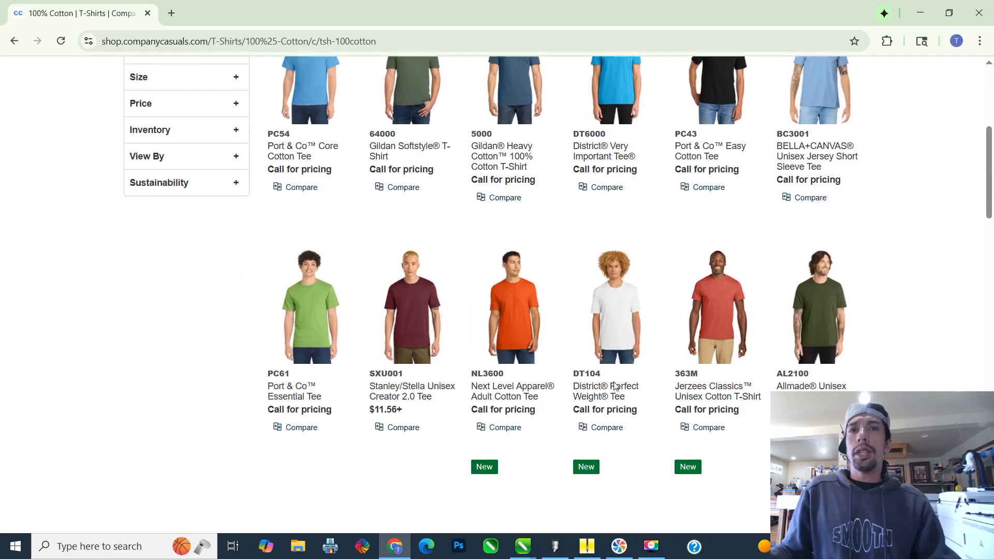
scroll(538, 350, up, 5)
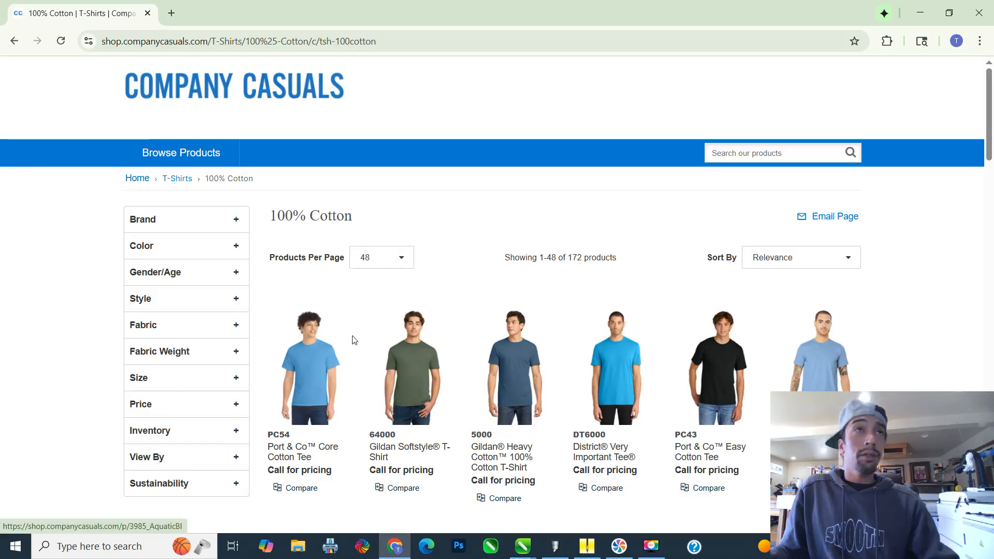
click(11, 44)
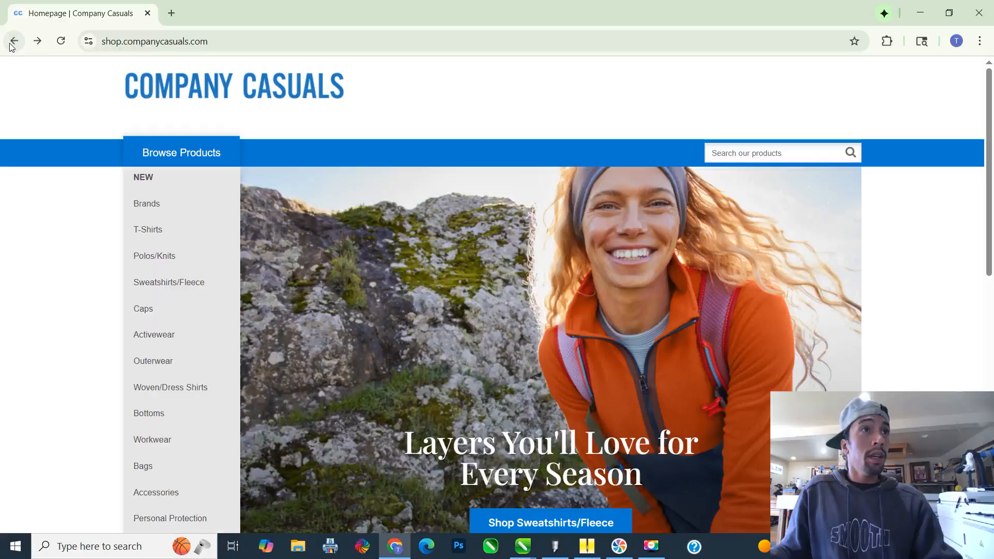
click(13, 43)
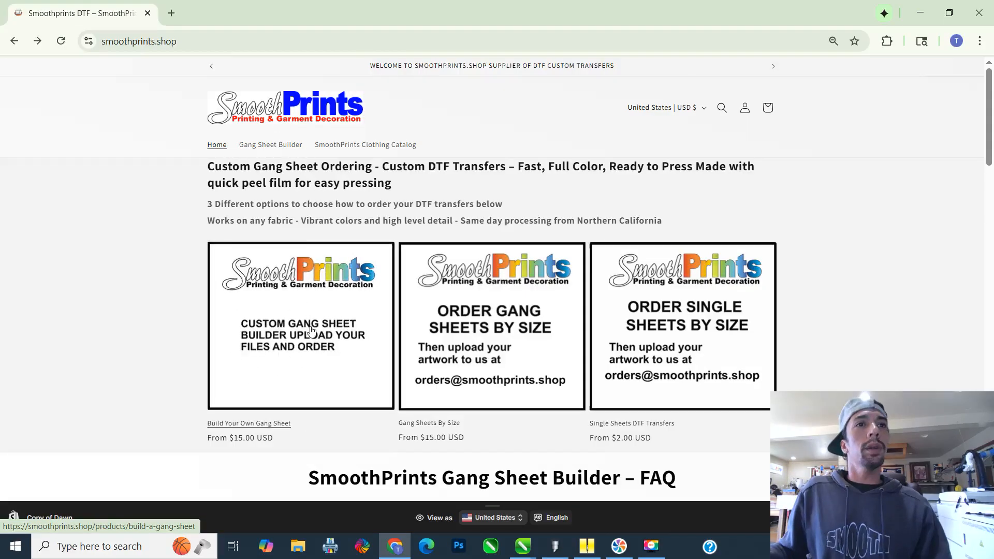
- Open the Gang Sheet Builder product page and look over its price and ordering options
click(275, 145)
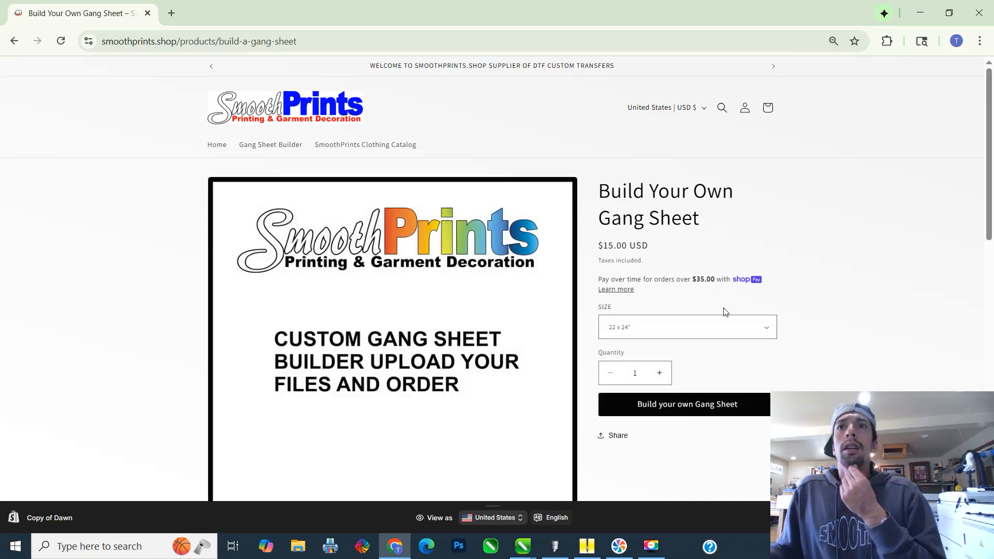
scroll(534, 285, down, 2)
scroll(534, 285, up, 1)
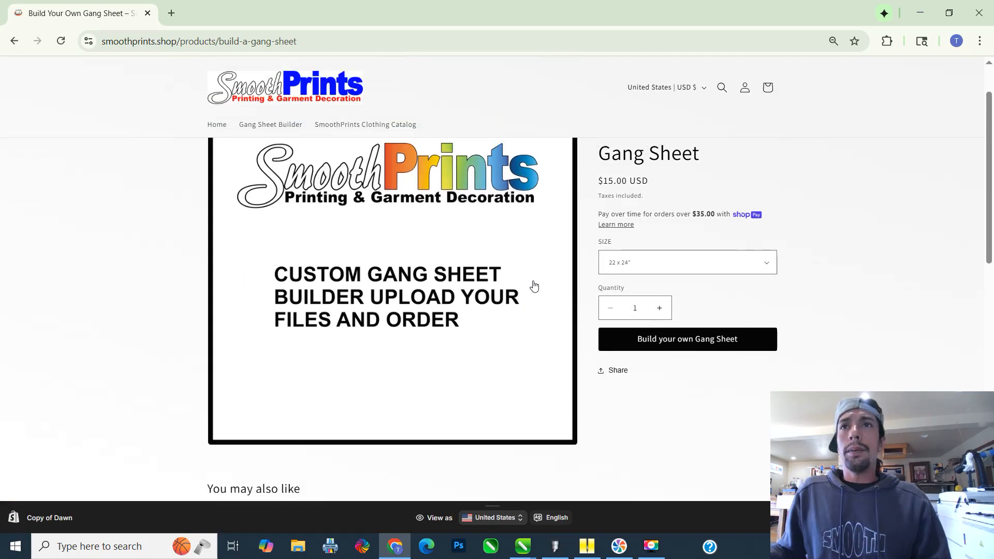
scroll(677, 269, up, 1)
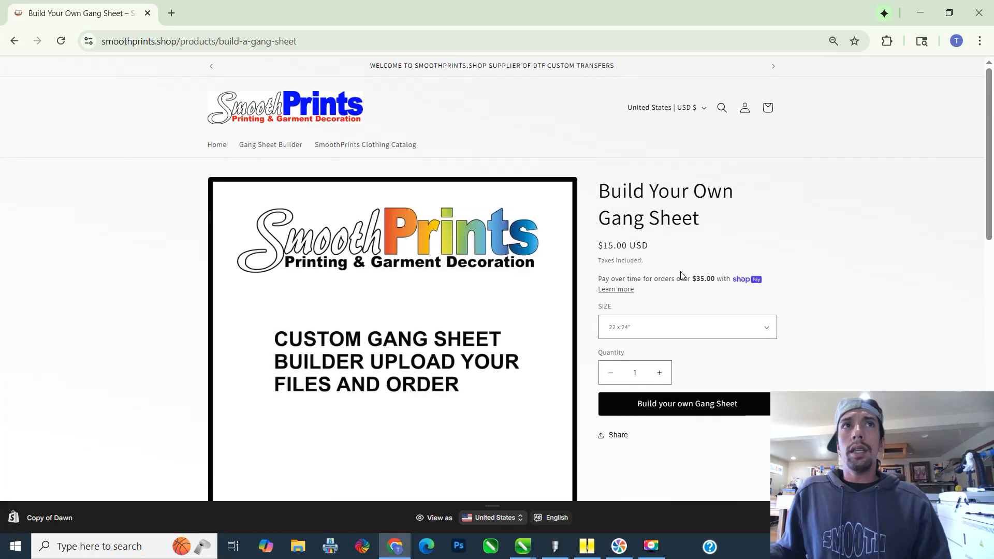
scroll(681, 274, down, 1)
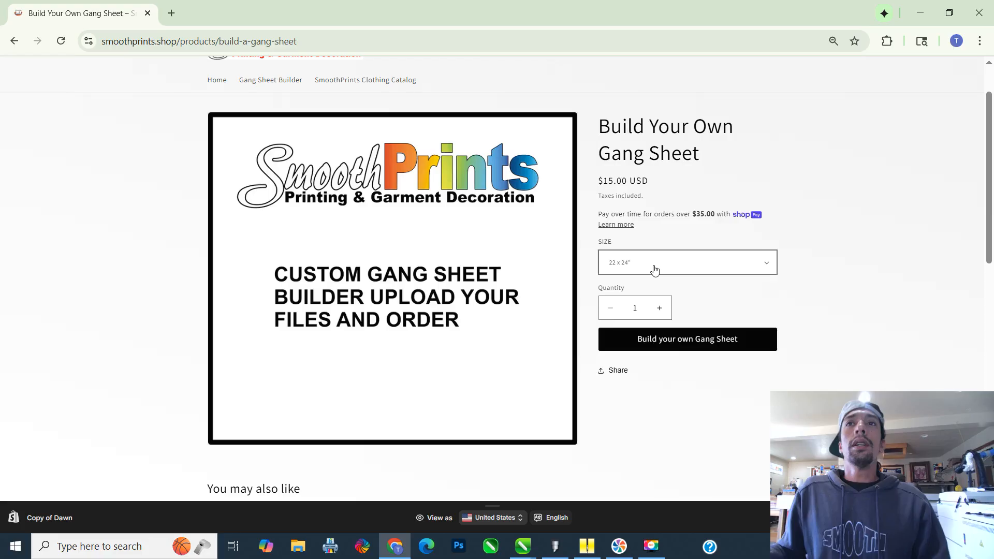
- View the gang sheet size options, and try a quantity of 4 before resetting it to 1
click(655, 268)
click(948, 252)
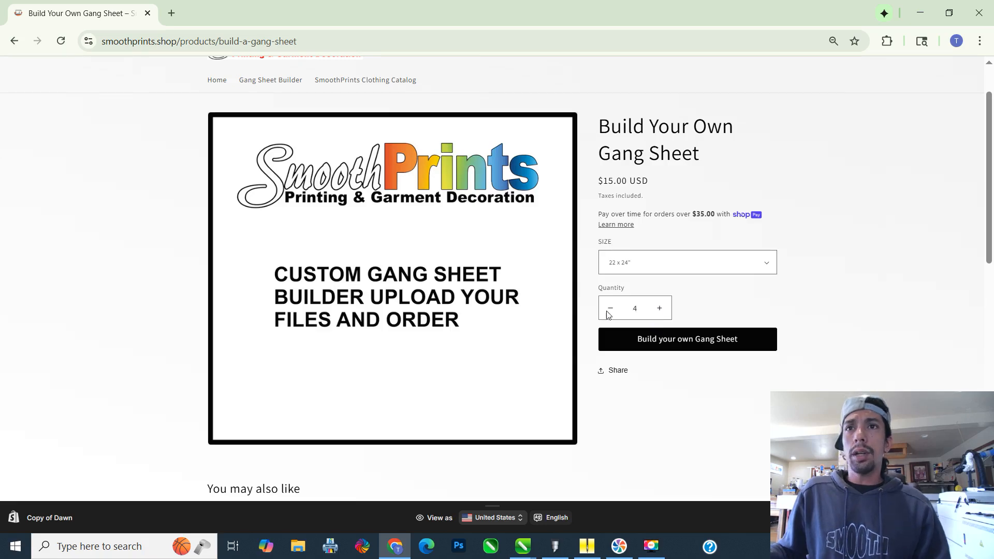
click(608, 310)
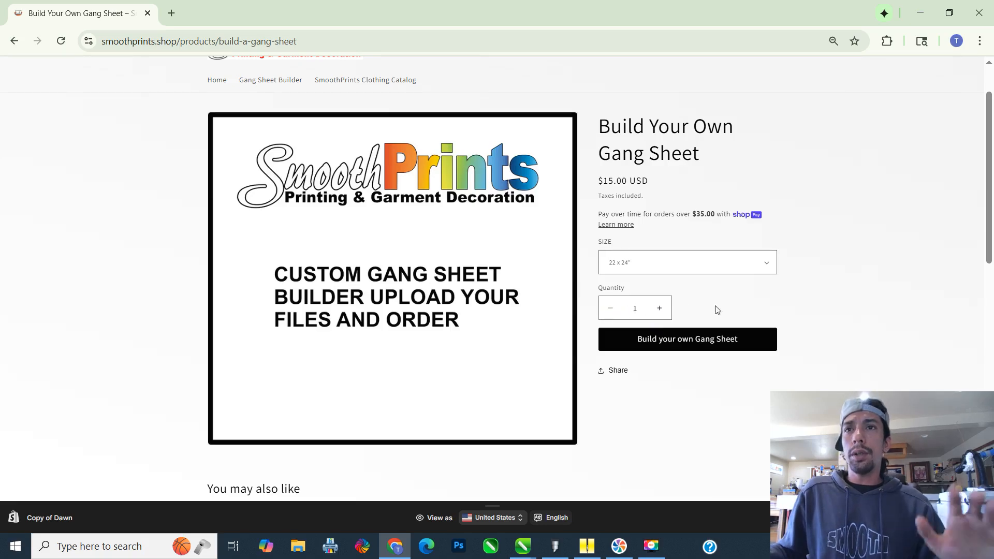
click(653, 309)
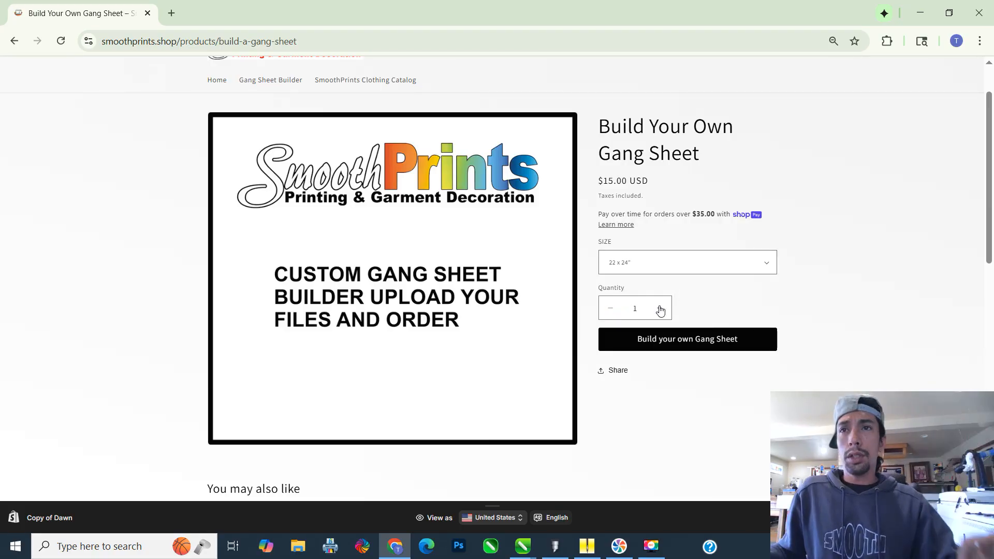
- Set the gang sheet size to 22 x 36" and launch the builder in Auto Build mode
click(714, 268)
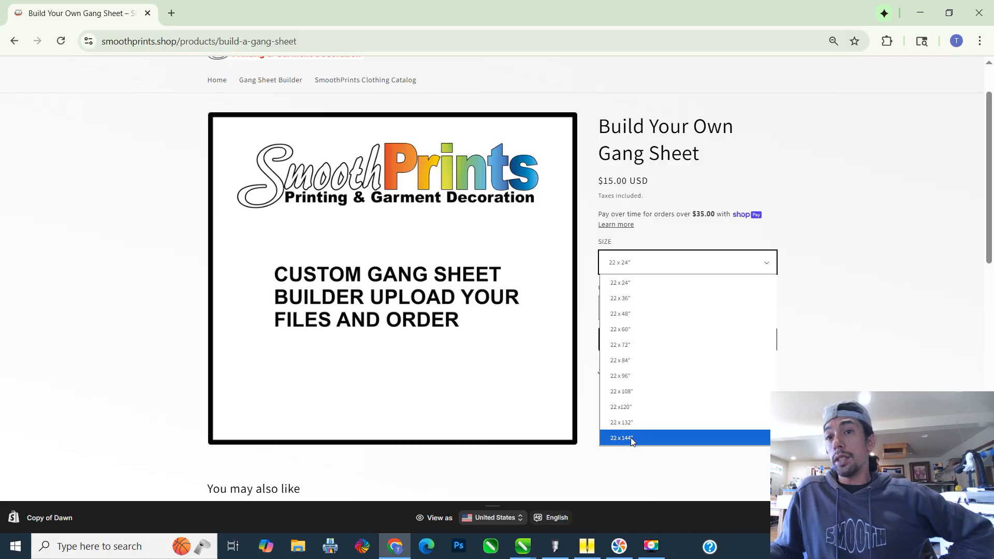
click(639, 467)
click(653, 267)
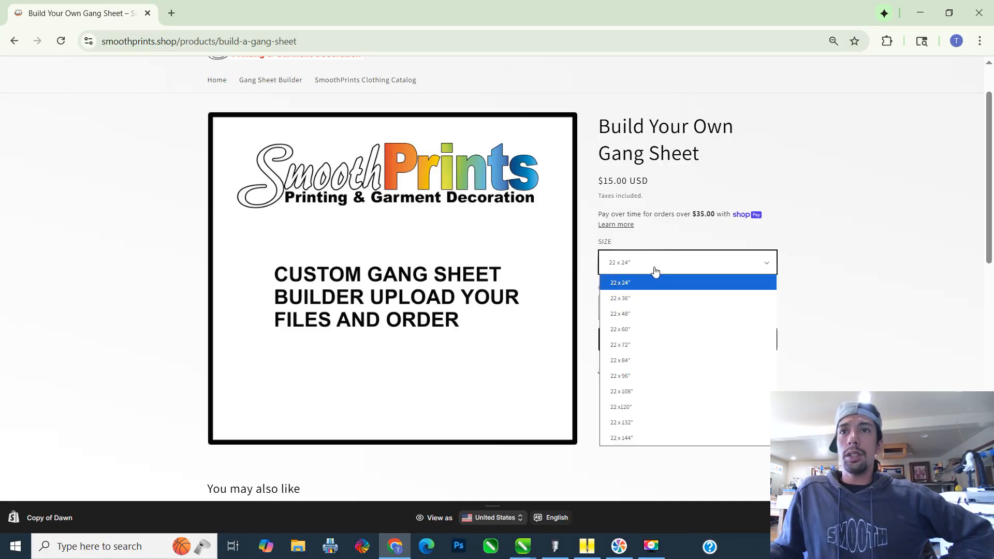
click(644, 299)
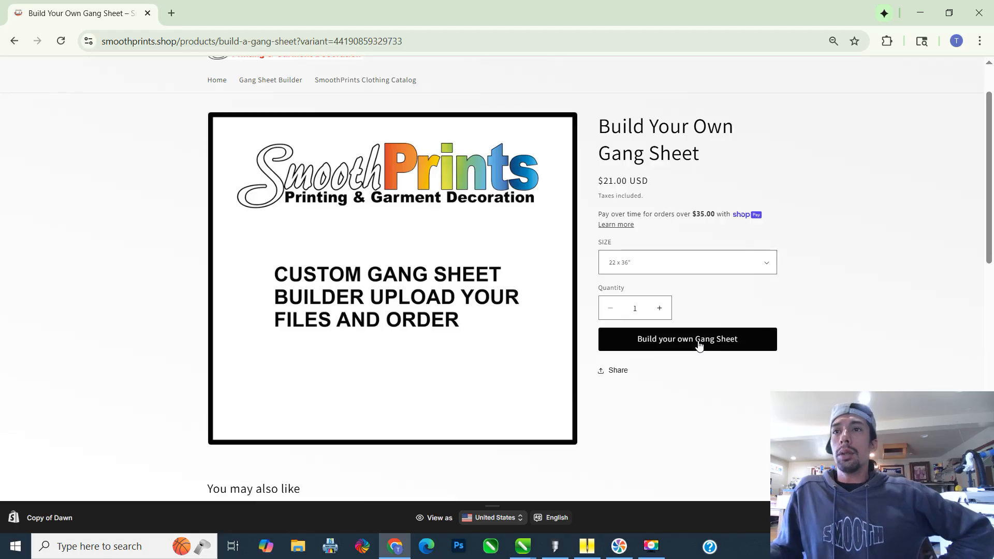
click(698, 344)
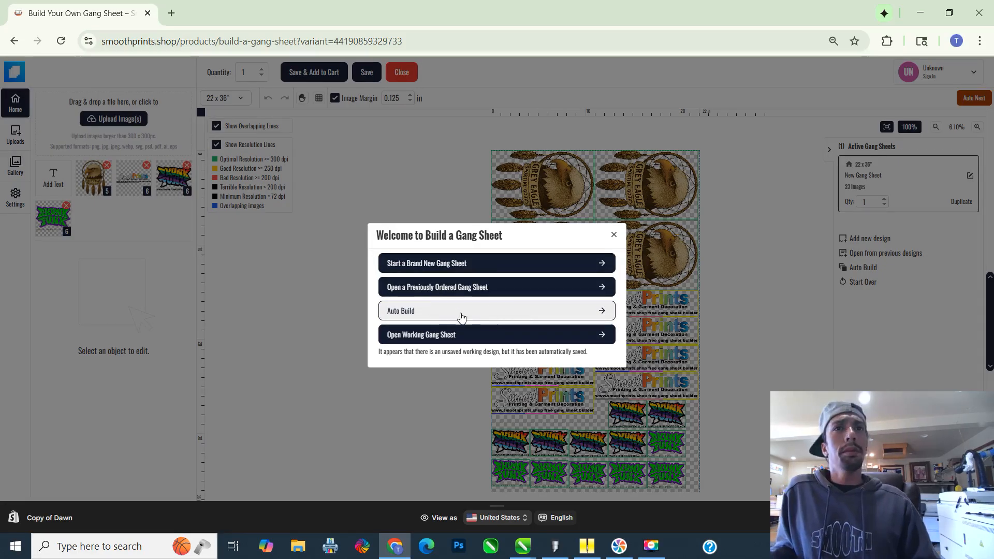
click(477, 314)
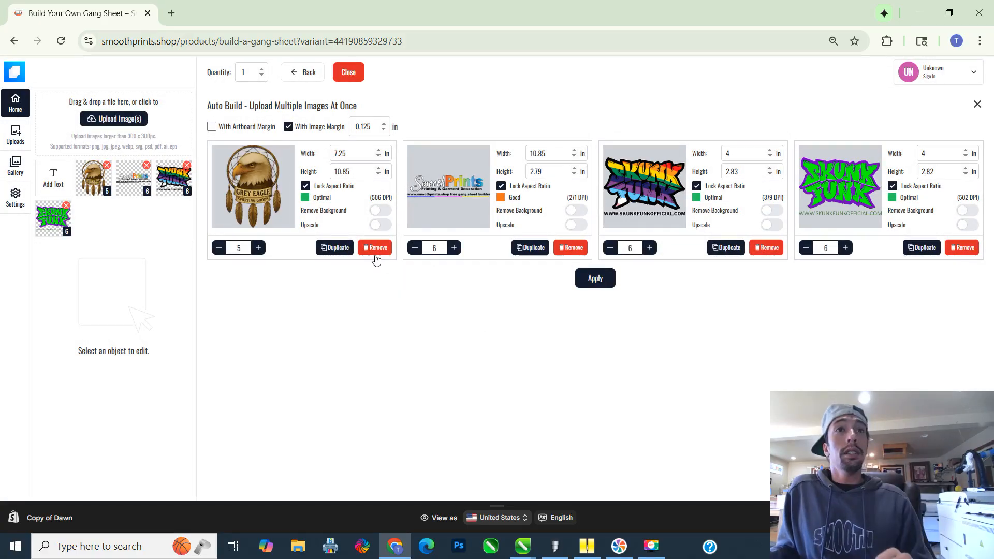
- Remove all four existing images from the Auto Build list
click(375, 248)
click(570, 248)
click(569, 248)
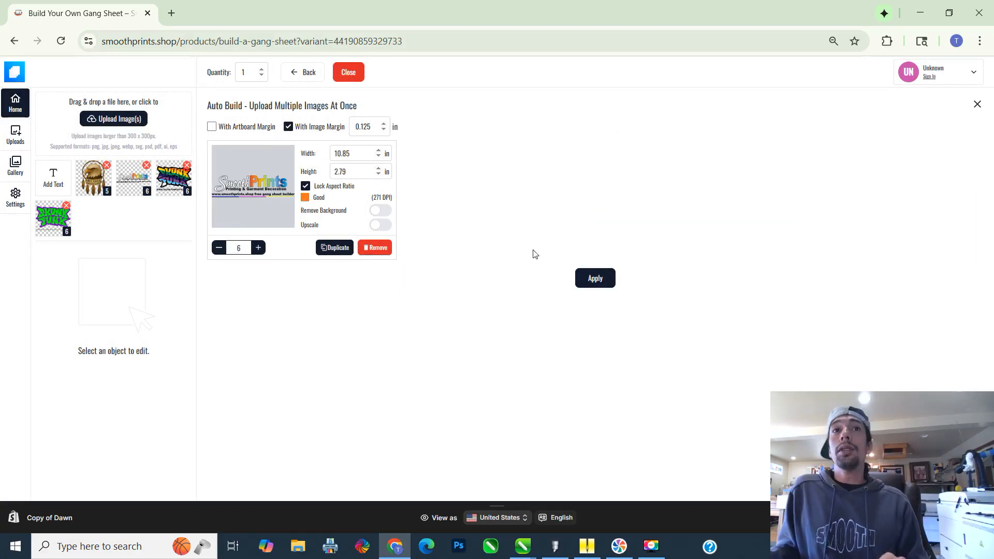
click(381, 249)
- Delete the two Skunk Funk designs, the SmoothPrints header and the Grey Eagle image from the uploaded images
click(187, 166)
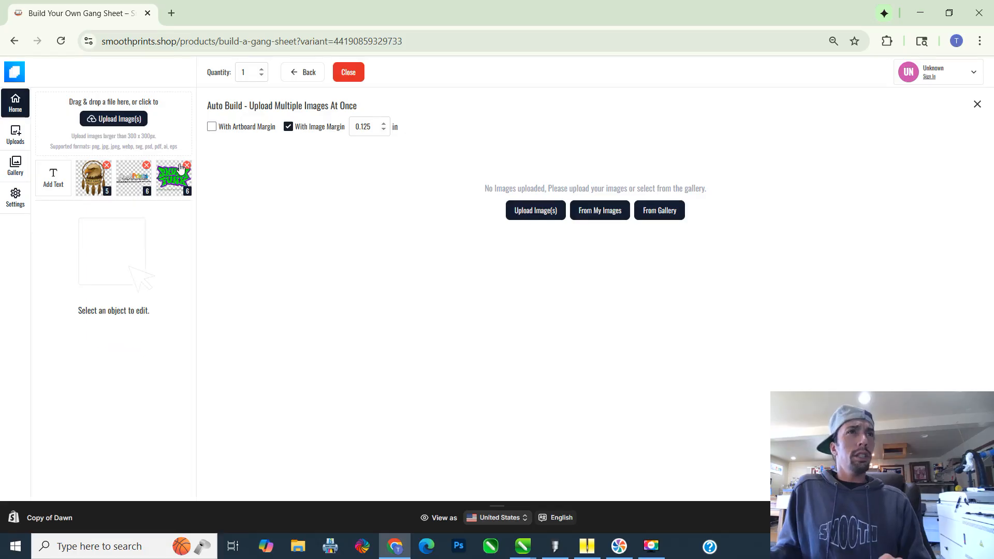
click(186, 166)
click(147, 165)
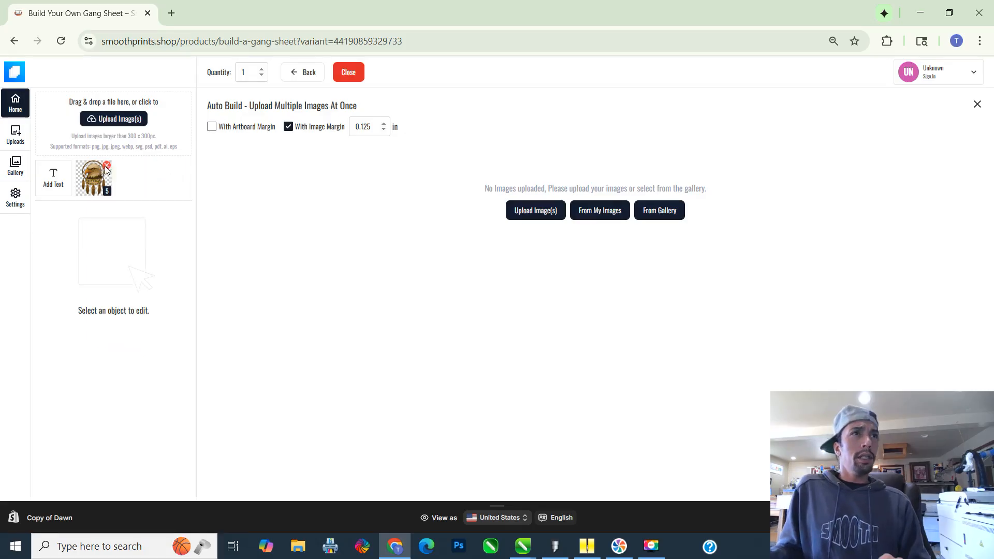
click(106, 165)
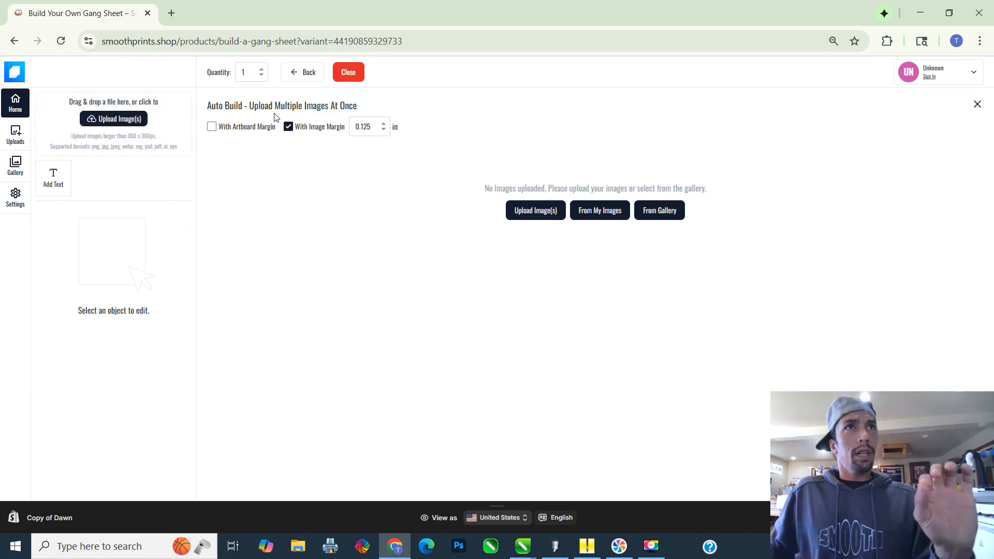
- Upload the SkunkFunkJoker.withwebsite image from the Samples folder to Auto Build
click(123, 121)
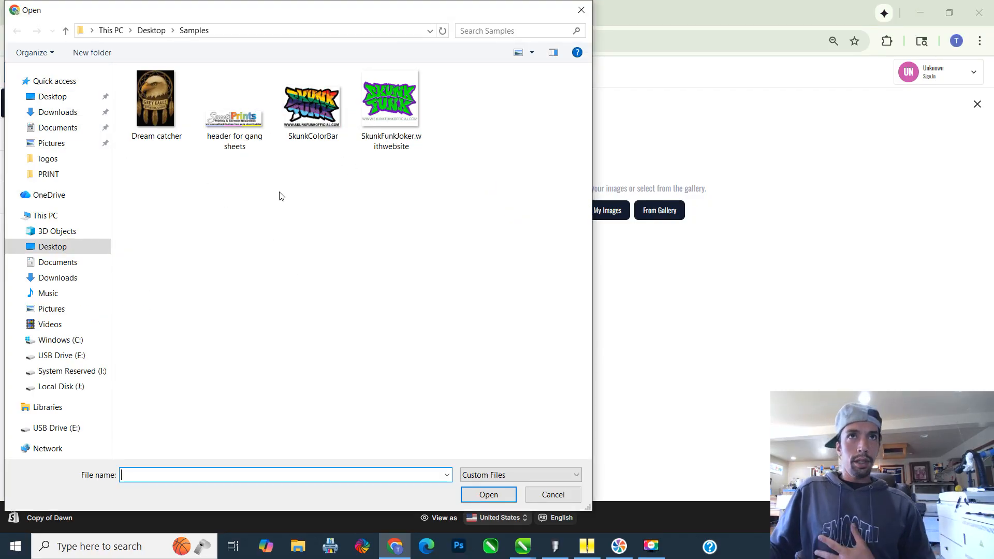
double_click(397, 112)
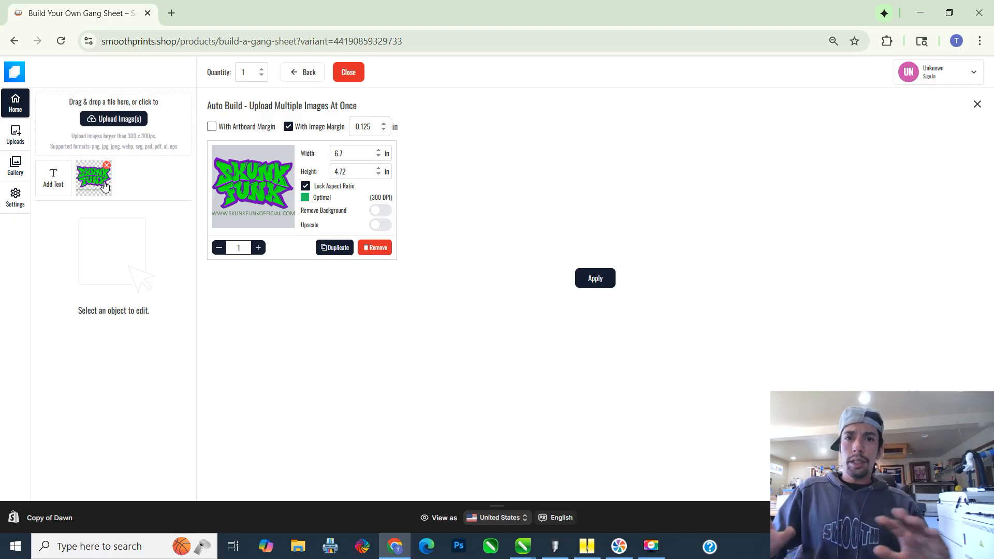
- Set the green Skunk Funk design's width to 4 in and its quantity to 65
double_click(350, 152)
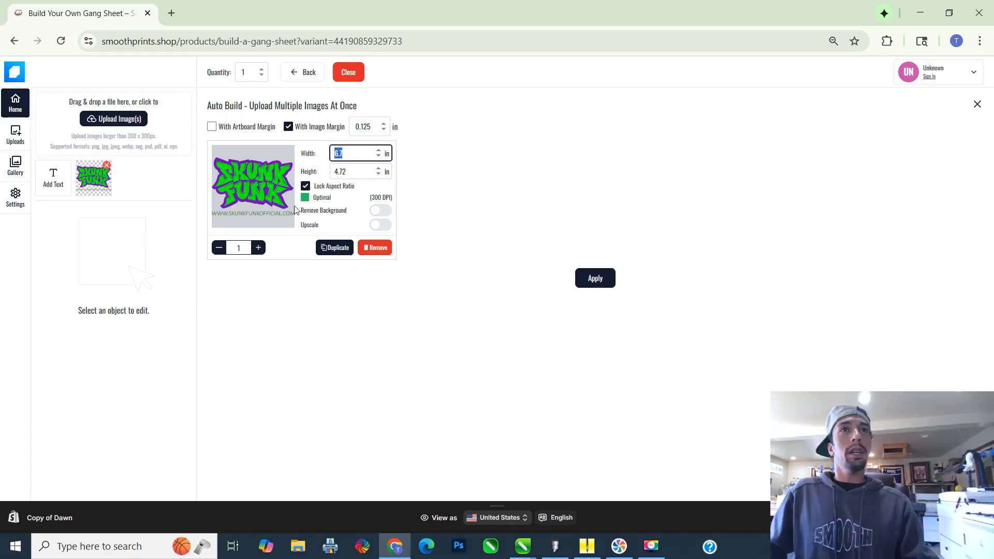
text(4)
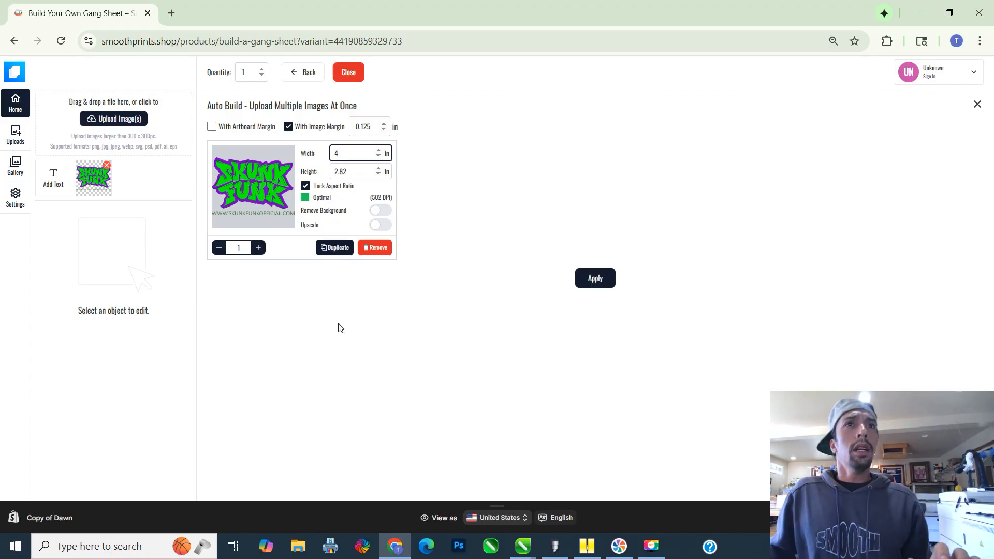
click(340, 327)
drag(249, 247, 223, 248)
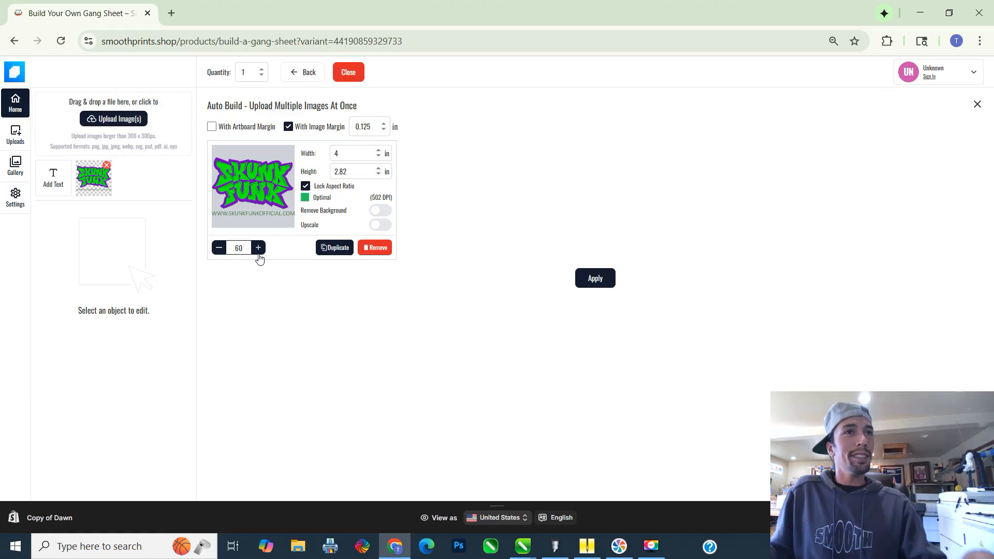
text(5)
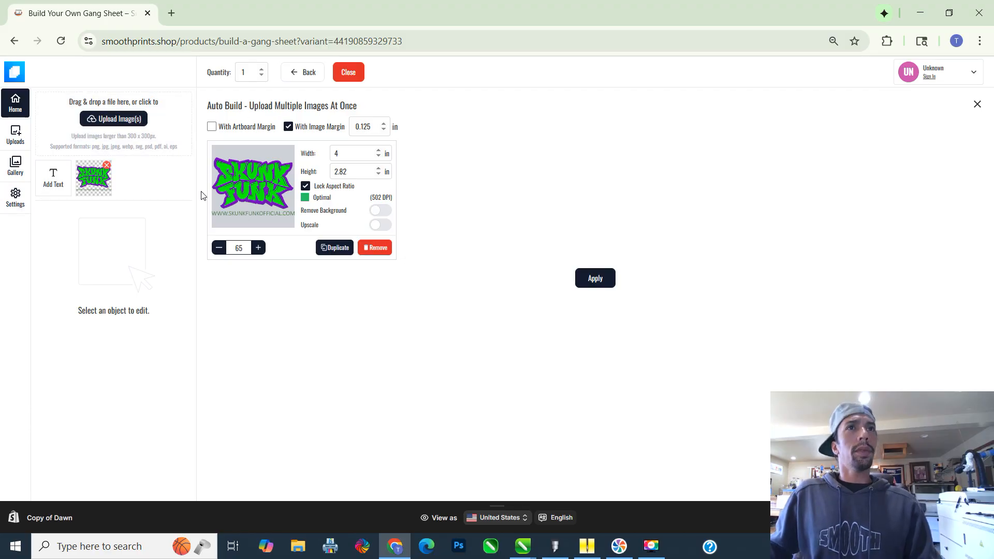
- Try a width of 11 in for the Skunk Funk design, and return it to 4 in
double_click(342, 153)
text(11)
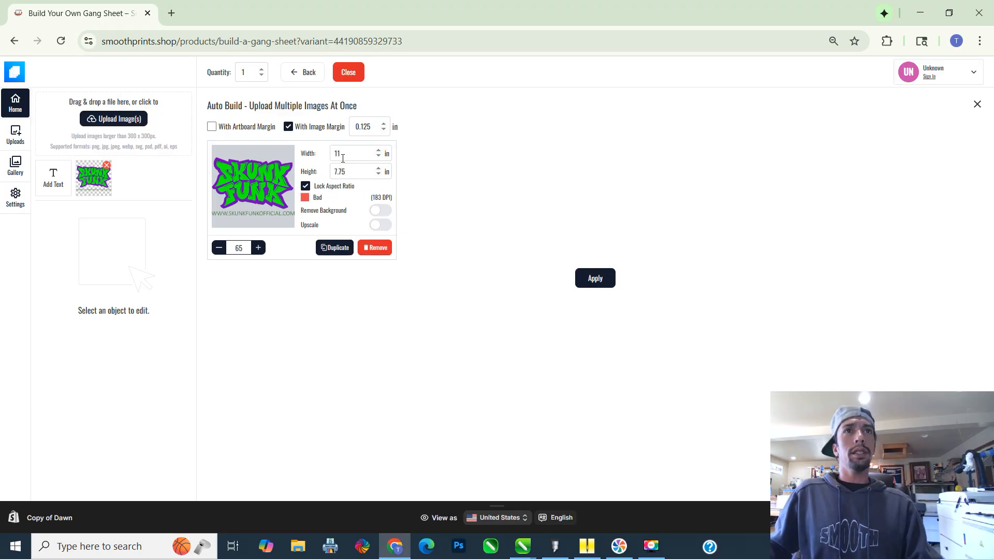
double_click(344, 155)
text(4)
click(455, 222)
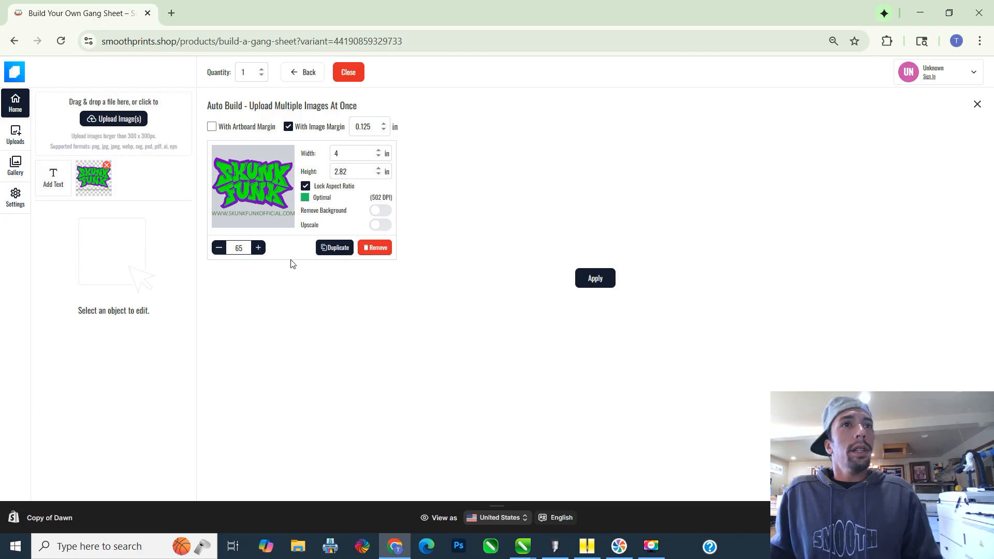
- Preview the Auto Build layout, reduce the design's quantity to 60, and generate the 22 x 36" gang sheet
click(595, 278)
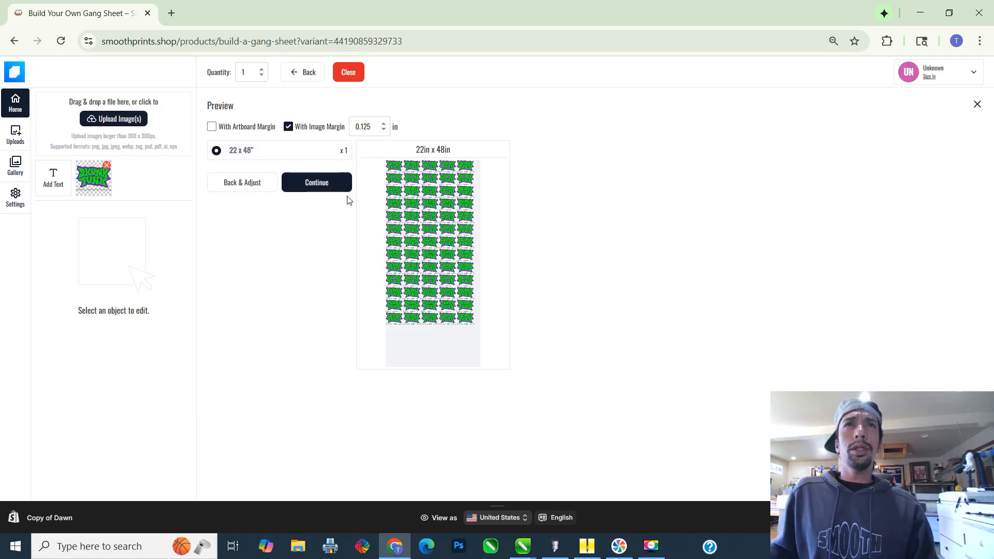
click(244, 186)
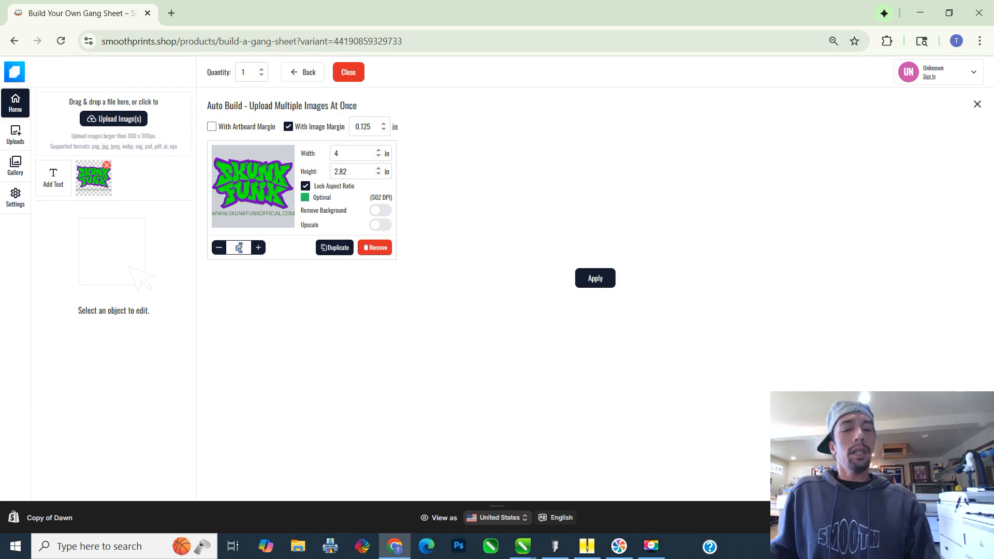
click(600, 278)
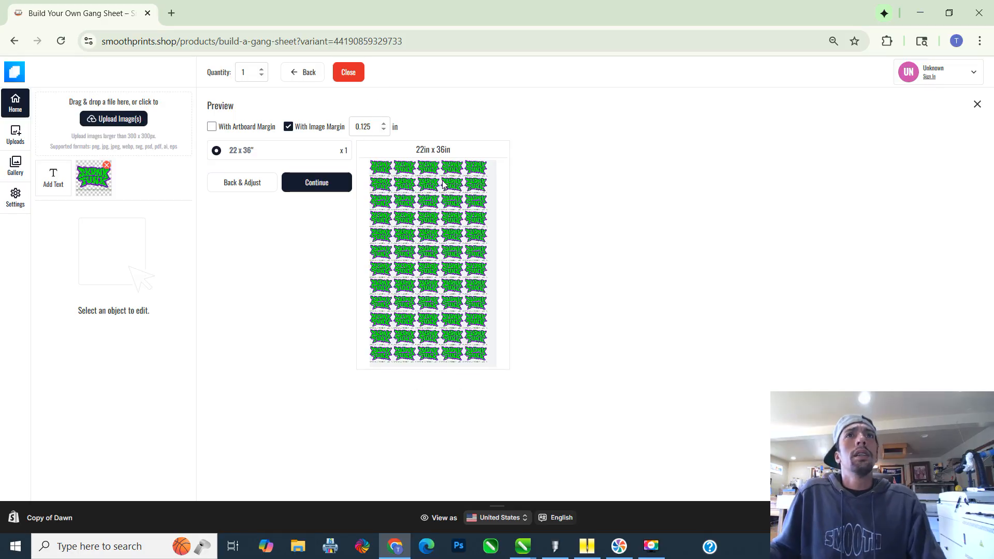
click(295, 189)
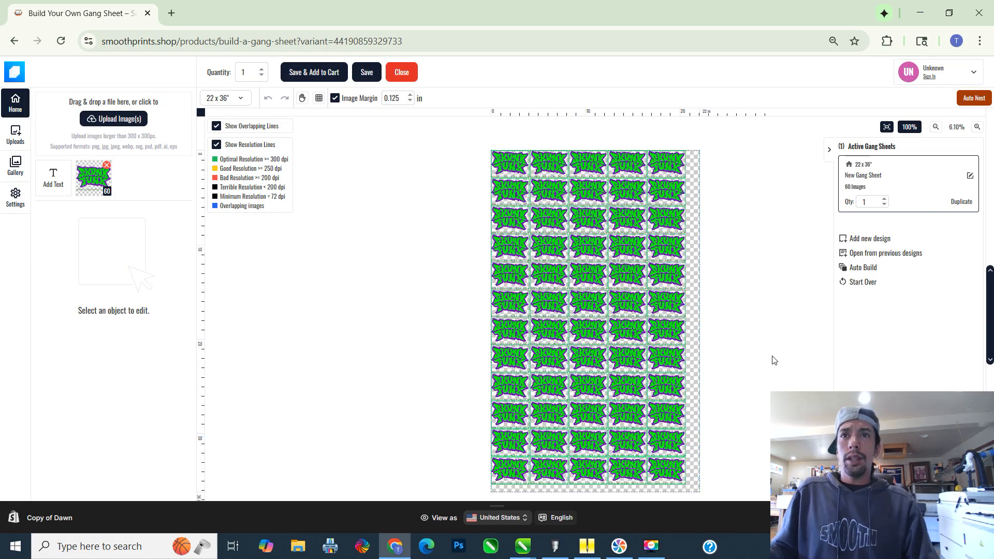
- Select all the designs and nudge them right and down to center them on the sheet
drag(469, 141, 713, 493)
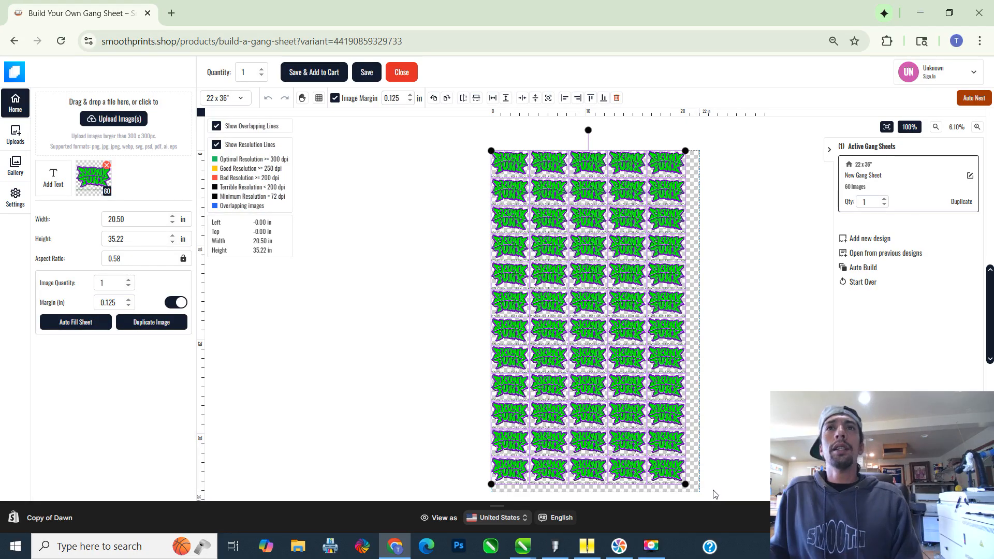
key(Right)
key(Right)
key(Right)
key(Right)
key(Right)
key(Right)
key(Right)
key(Right)
key(Right)
key(Right)
key(Right)
key(Right)
key(Right)
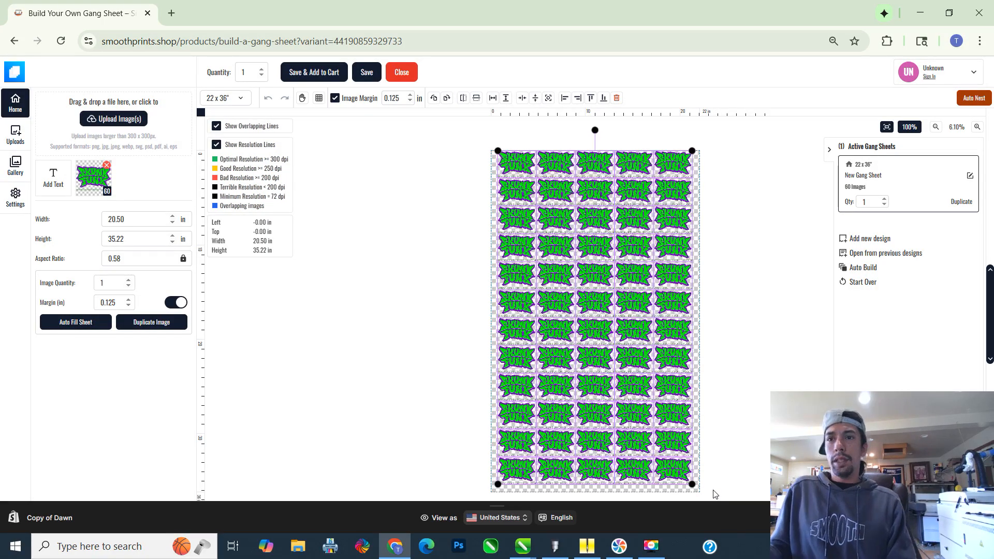
key(Right)
key(Right)
key(Down)
key(Down)
key(Down)
key(Down)
key(Down)
key(Down)
key(Down)
key(Down)
key(Down)
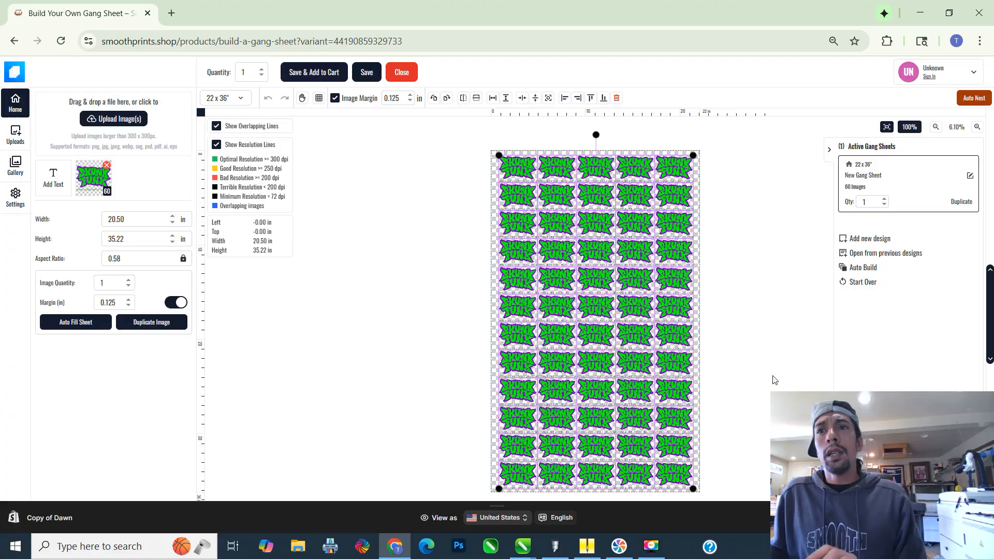
click(775, 380)
- Move the design at the sheet's upper-right corner off the artboard, and undo the move
drag(676, 163, 747, 169)
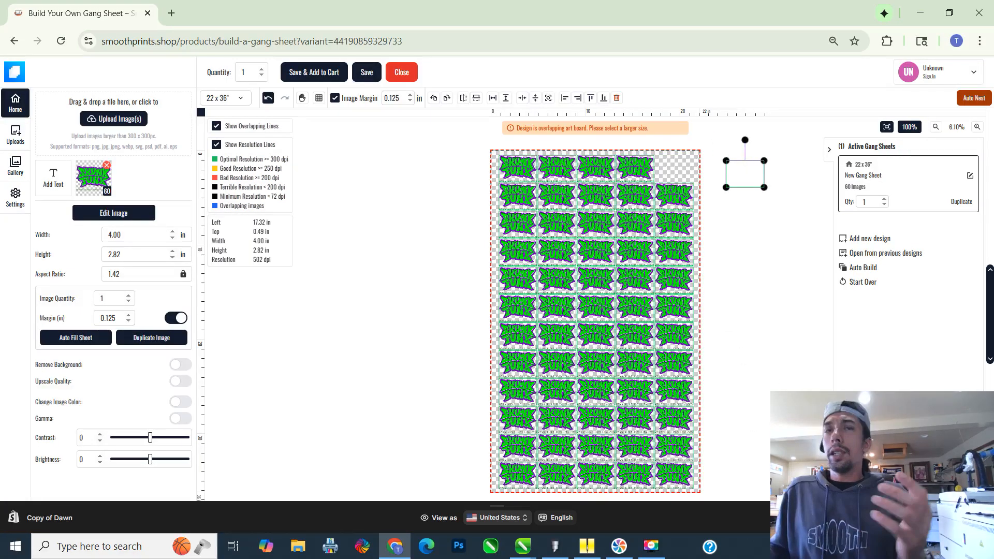
key(ctrl+z)
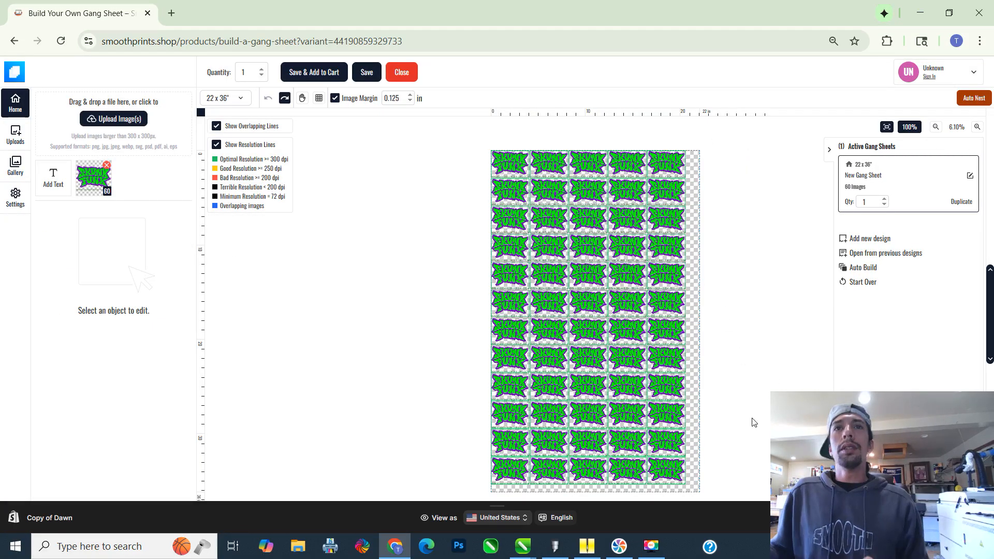
- Select the whole block of Skunk Funk designs again and center it on the sheet by nudging it right and down
drag(460, 129, 768, 501)
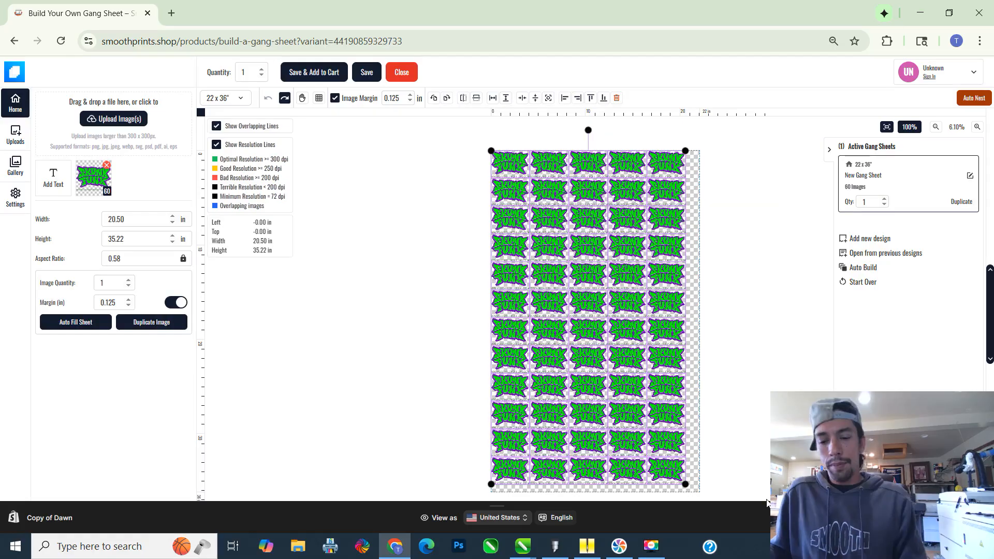
key(Right)
key(Right)
key(Right)
key(Right)
key(Right)
key(Right)
key(Right)
key(Right)
key(Right)
key(Right)
key(Right)
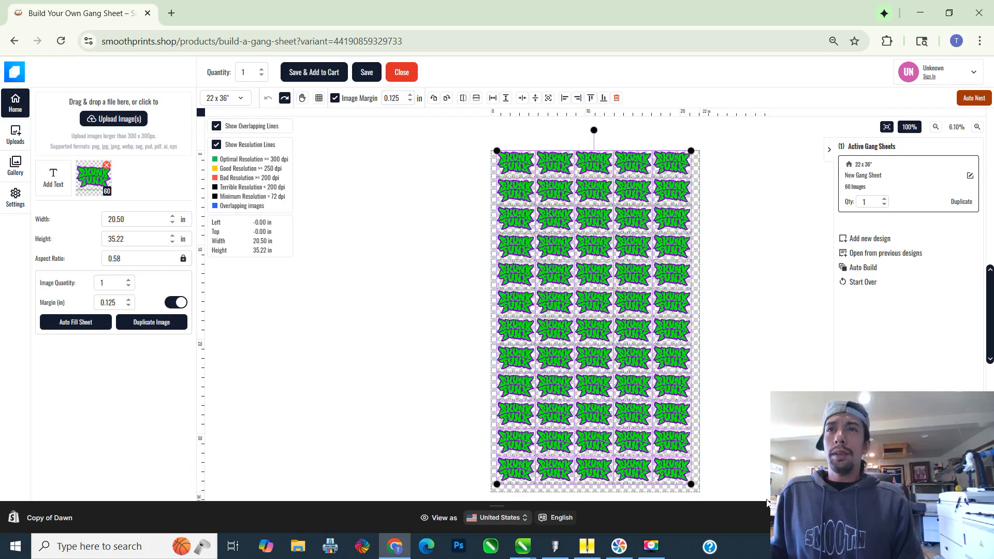
key(Down)
key(Down)
key(Down)
key(Down)
key(Down)
key(Down)
key(Down)
key(Down)
key(Down)
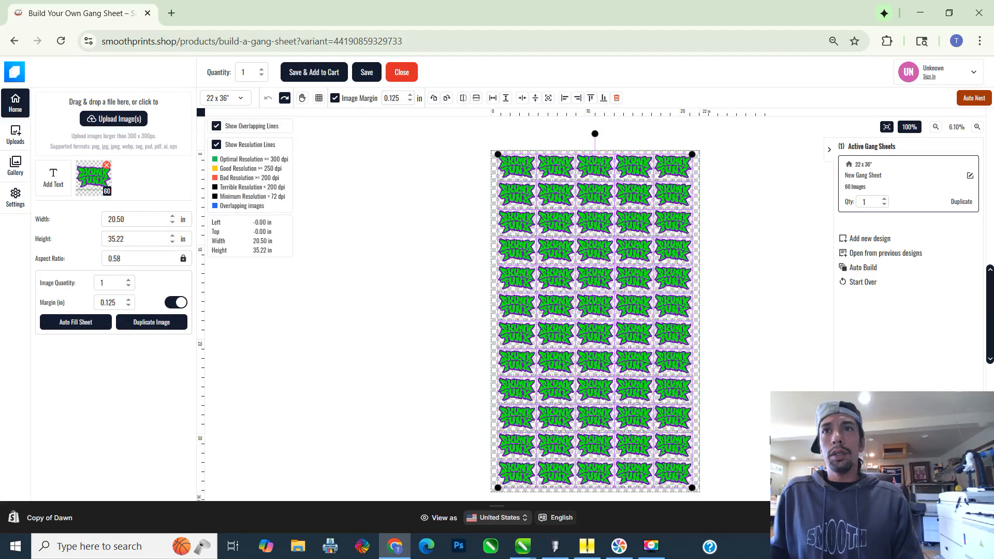
click(790, 389)
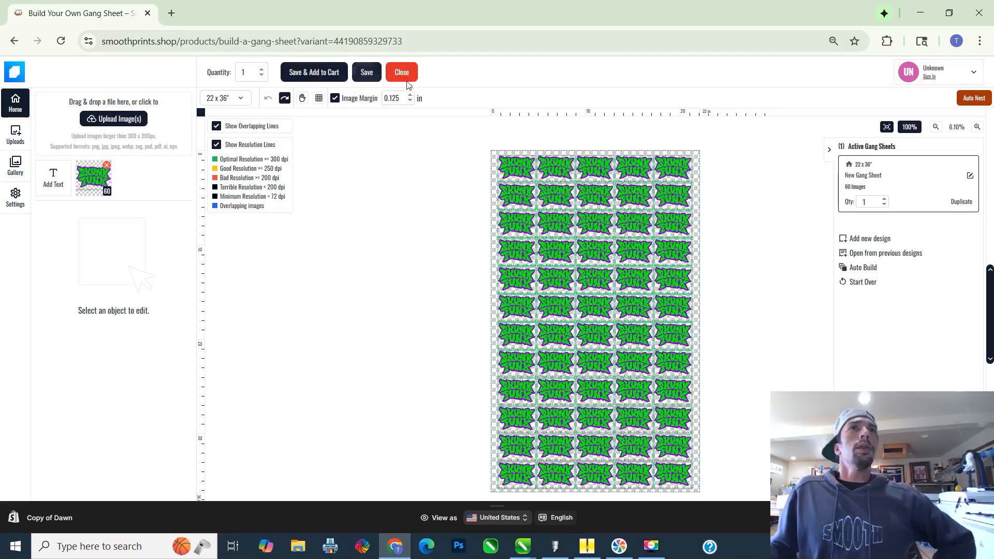
- Start the gang sheet over, clearing all placed designs and the uploaded image
scroll(438, 388, down, 2)
scroll(438, 388, up, 3)
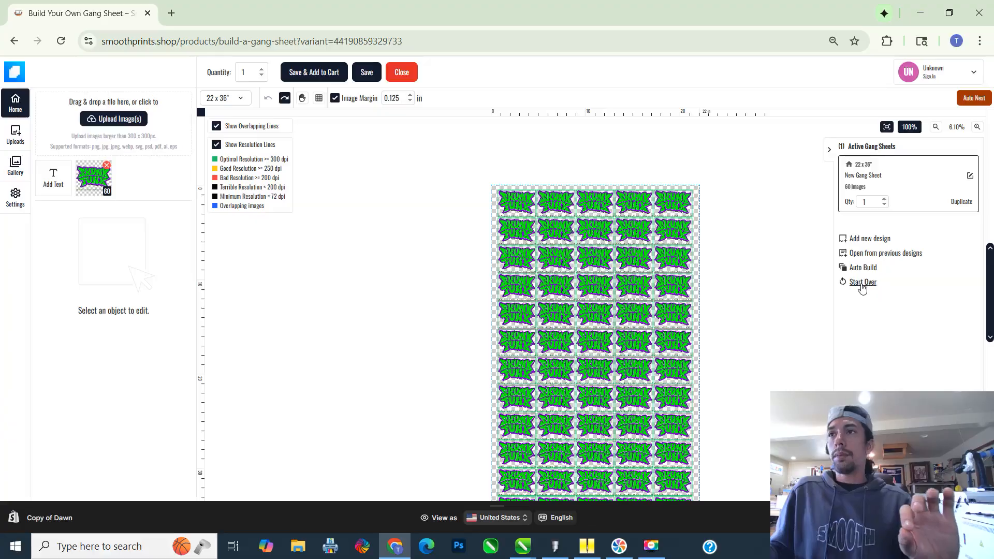
click(861, 282)
click(585, 170)
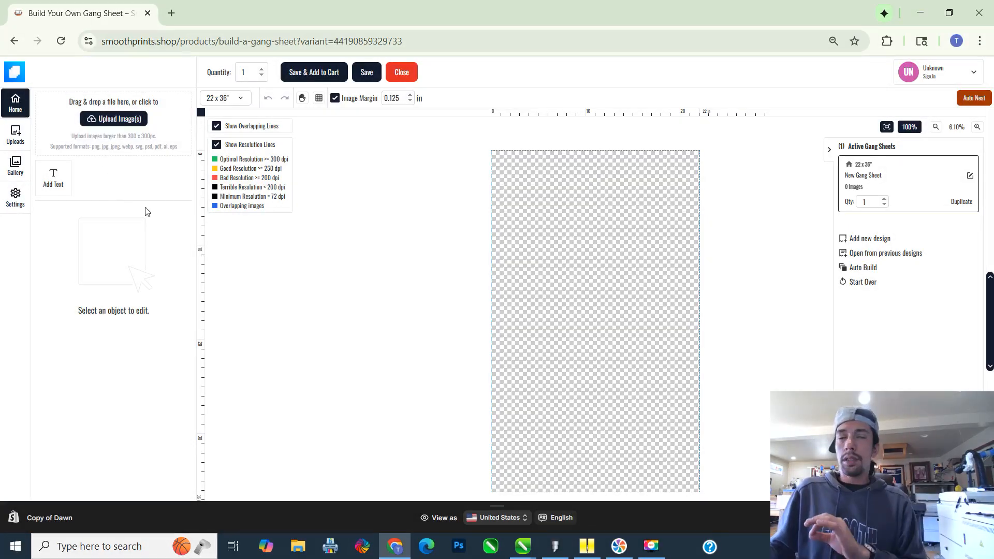
- Upload the Dream catcher, header for gang sheets, SkunkColorBar and SkunkFunkJoker.withwebsite images from the Samples folder
click(116, 120)
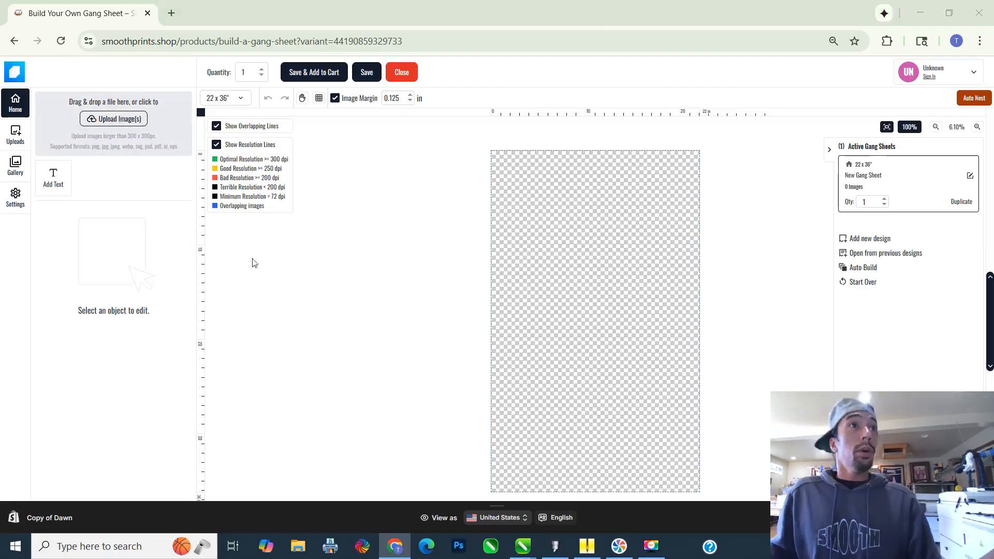
click(160, 123)
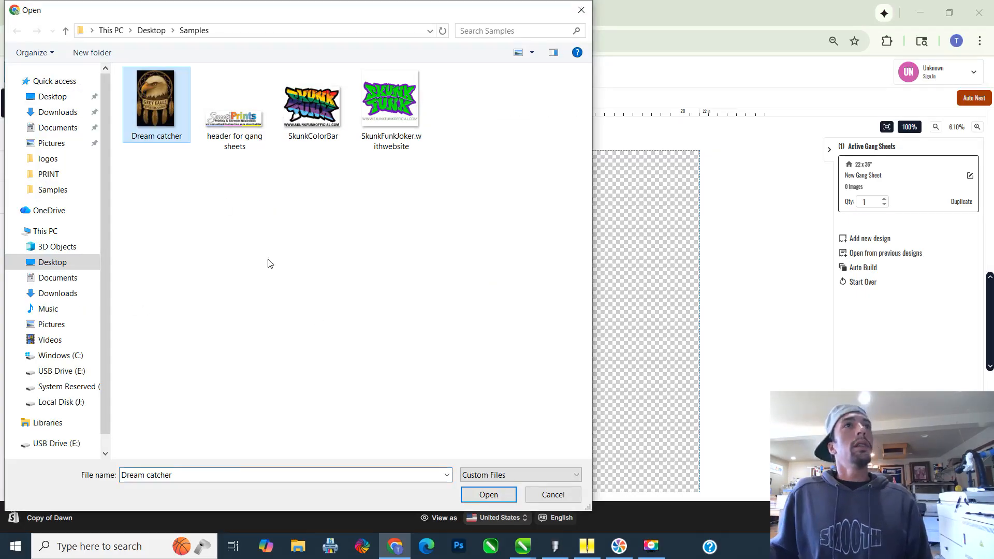
ctrl+click(231, 143)
ctrl+click(326, 130)
ctrl+click(389, 111)
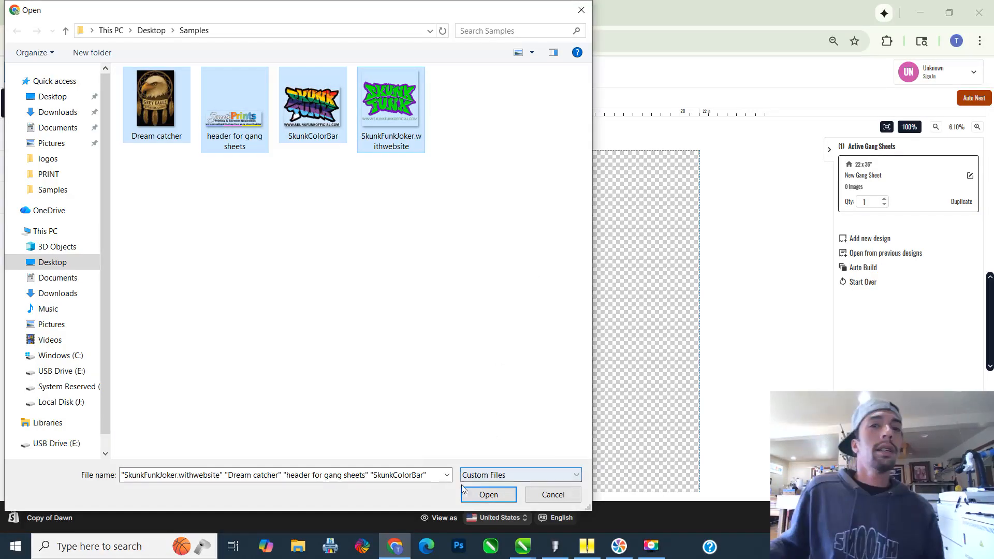
click(476, 496)
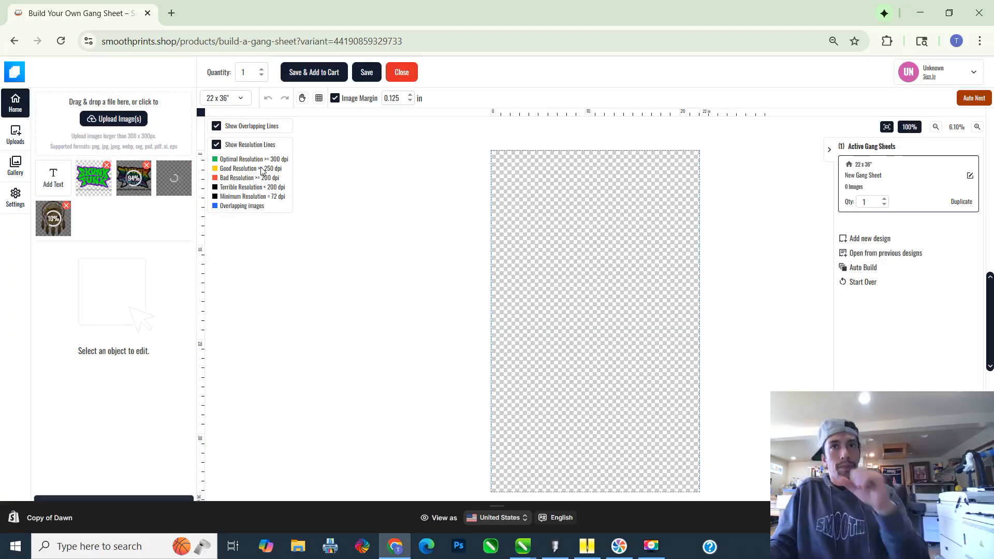
scroll(388, 225, down, 1)
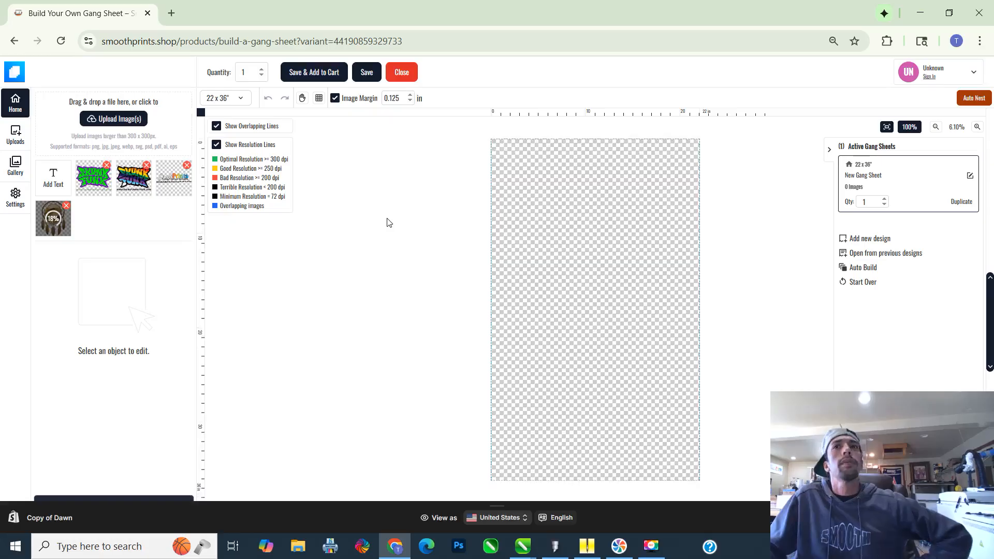
scroll(388, 225, up, 2)
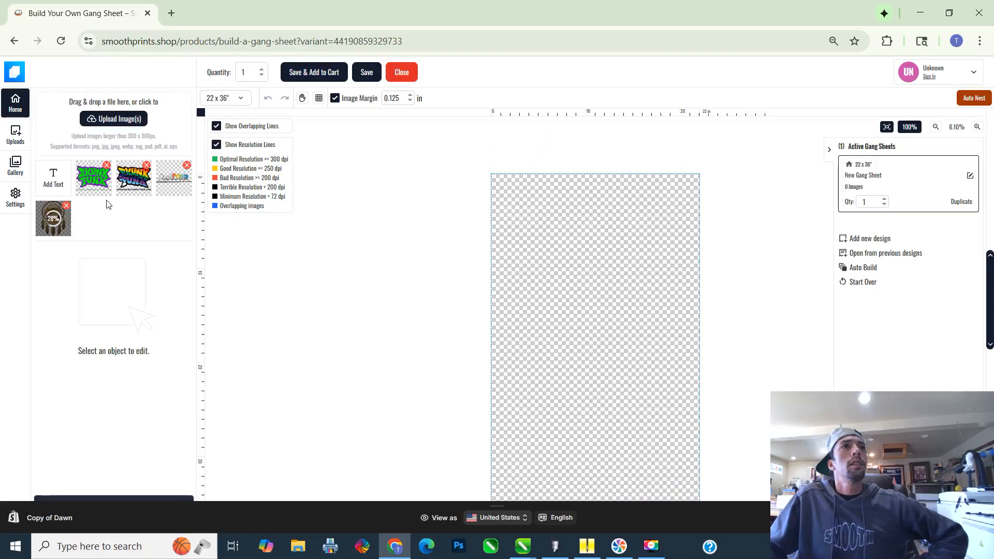
- Close the gang sheet builder and relaunch it from the product page in Auto Build mode
click(402, 73)
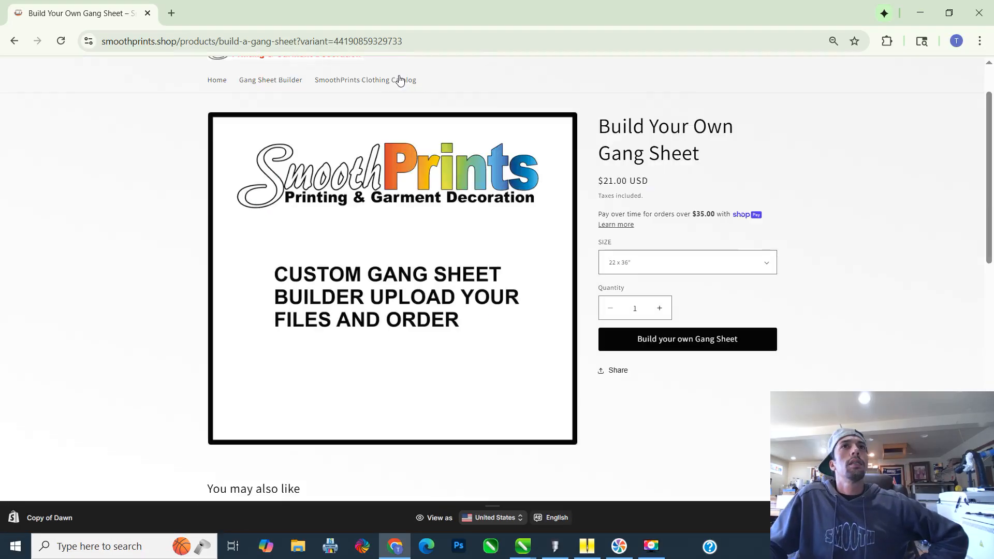
click(735, 343)
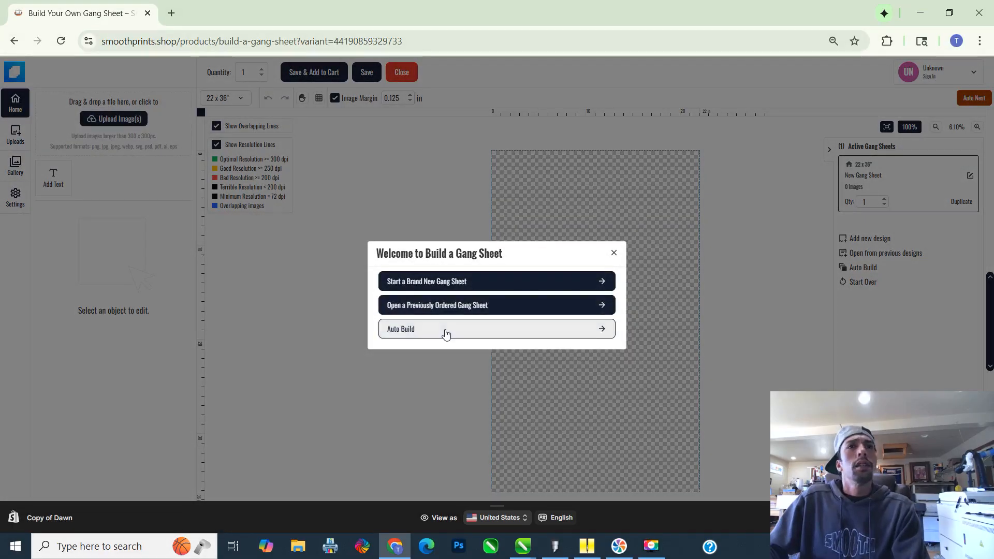
click(445, 334)
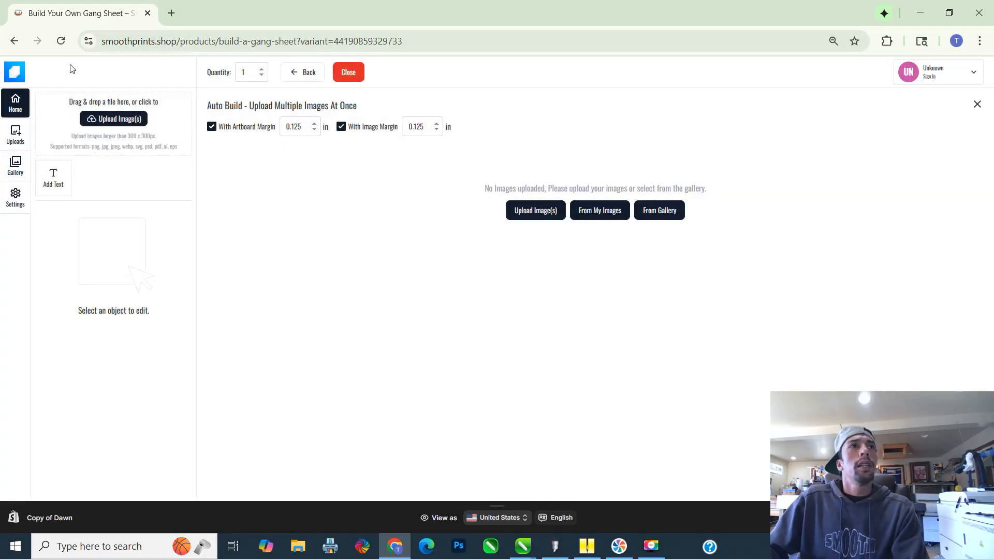
- Upload the Dream catcher, header for gang sheets, SkunkColorBar and SkunkFunkJoker.withwebsite images from the Samples folder into Auto Build
click(130, 124)
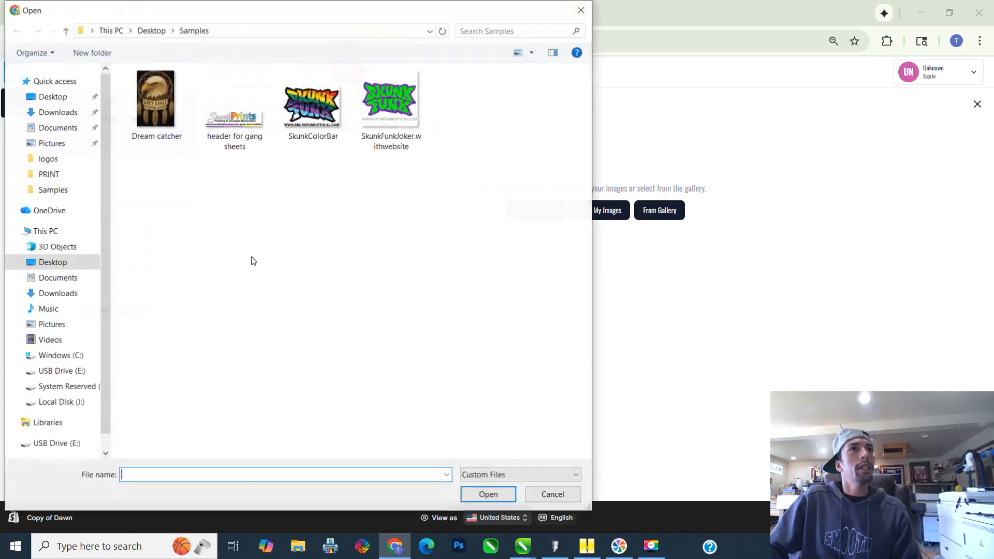
click(153, 128)
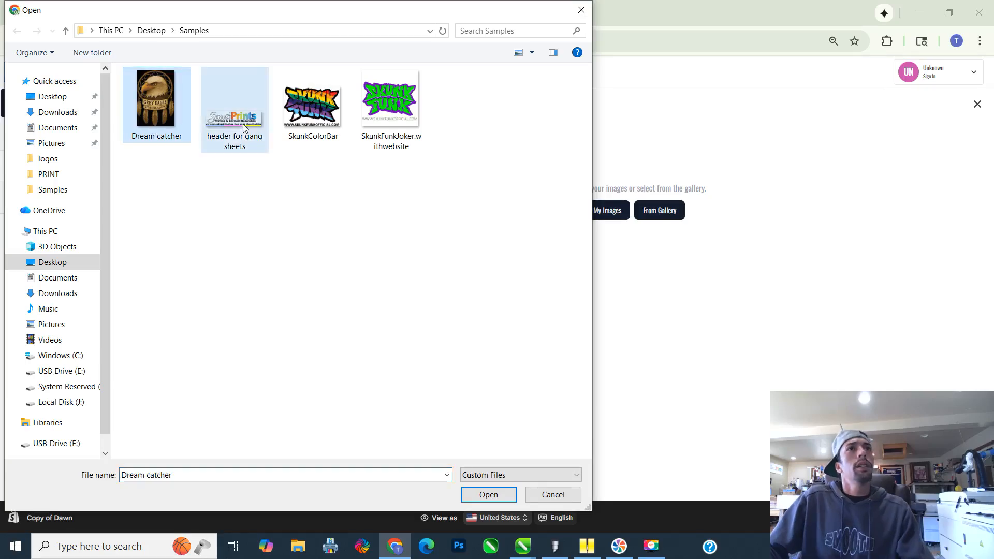
ctrl+click(235, 119)
ctrl+click(313, 111)
ctrl+click(414, 147)
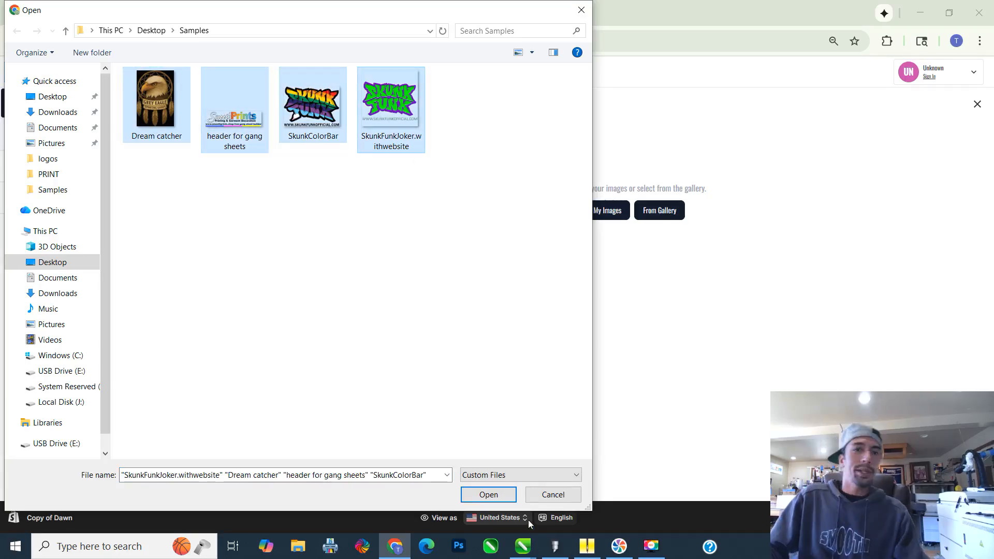
click(484, 495)
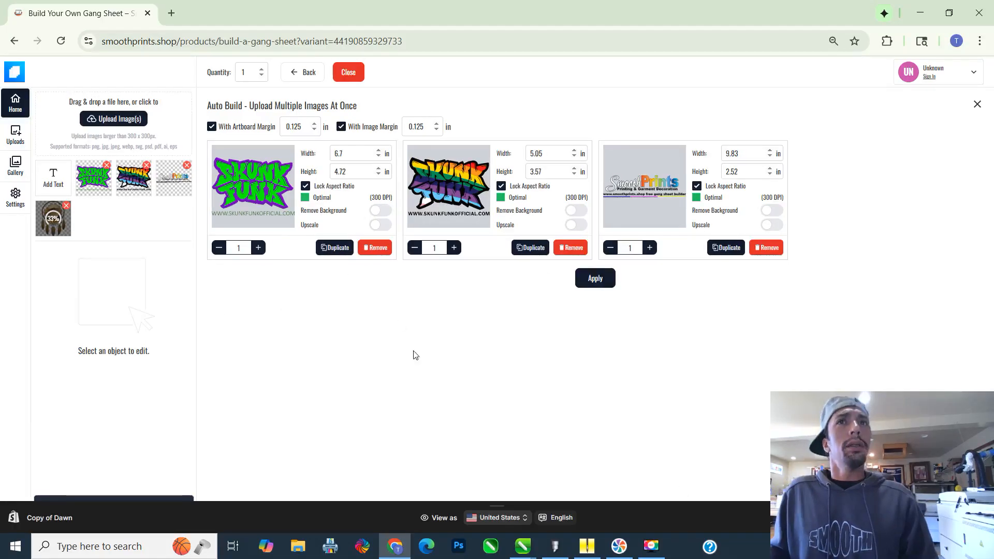
- Set the width of both the green and the rainbow Skunk Funk designs to 4 in
drag(349, 152, 310, 153)
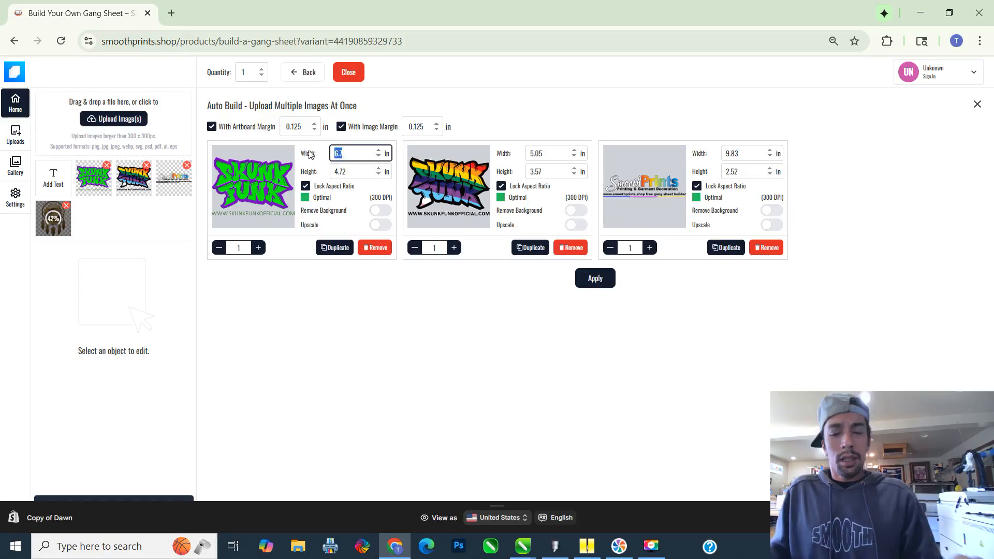
text(4)
click(414, 327)
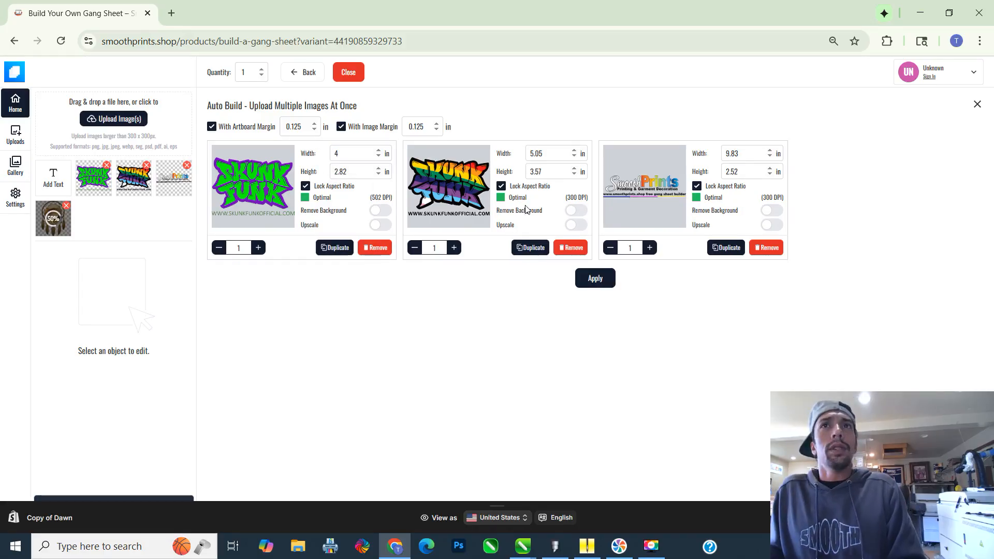
drag(544, 153, 513, 154)
text(4)
click(561, 326)
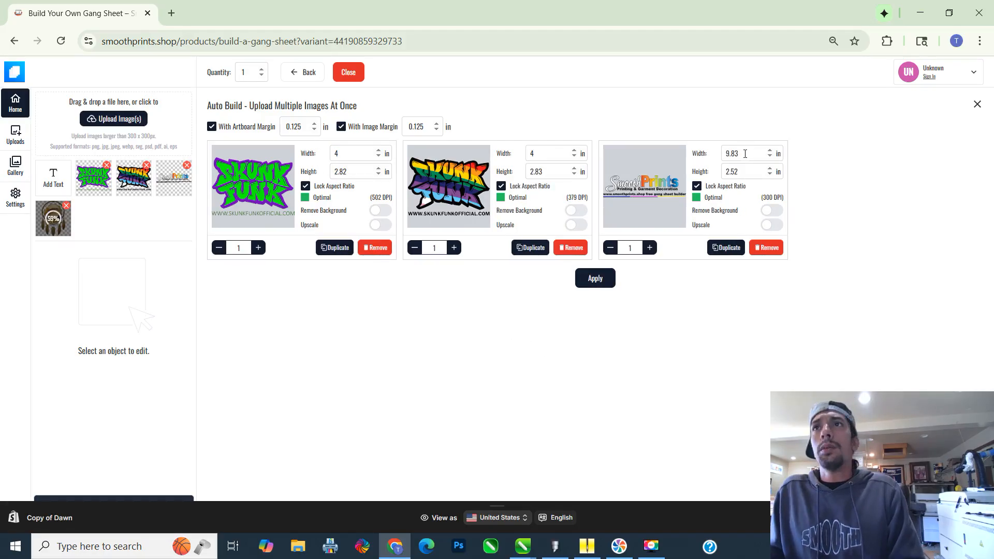
- Set the Smooth Prints header's width to 10.85 in and the Dream catcher's height to 10.85 in
drag(745, 154, 706, 152)
text(10)
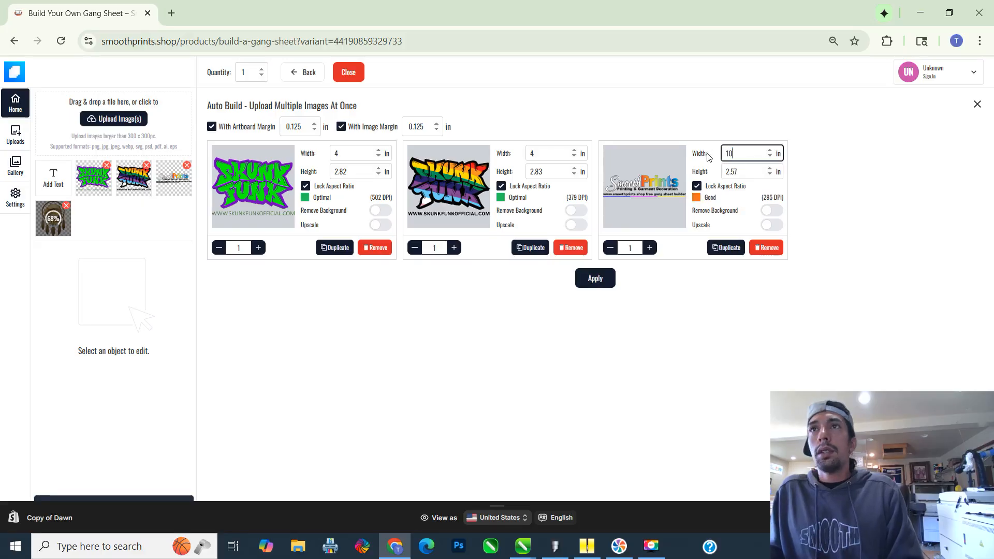
text(.85)
click(742, 361)
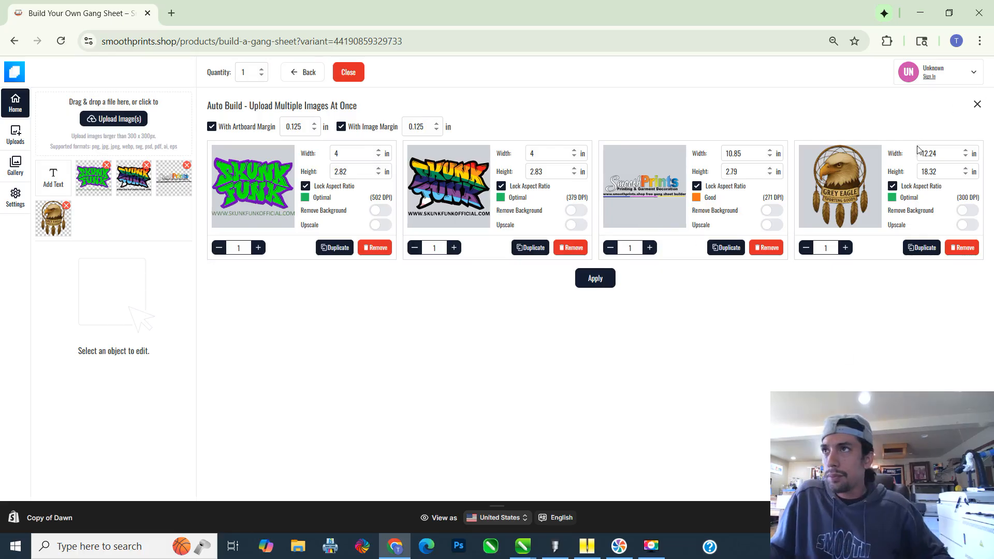
double_click(948, 170)
text(10.85)
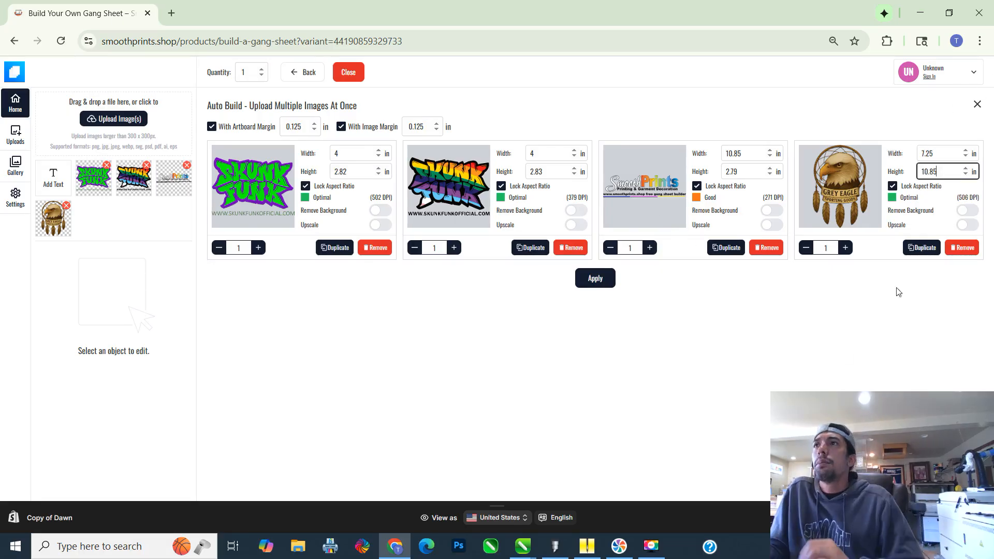
click(911, 334)
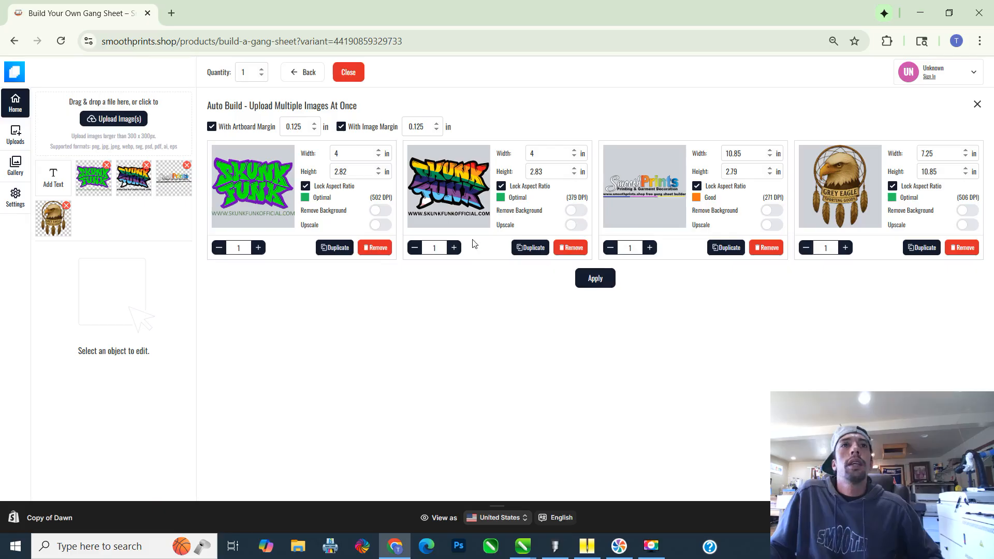
- Set the quantity of all four designs to 5 and generate the gang sheet preview
double_click(233, 247)
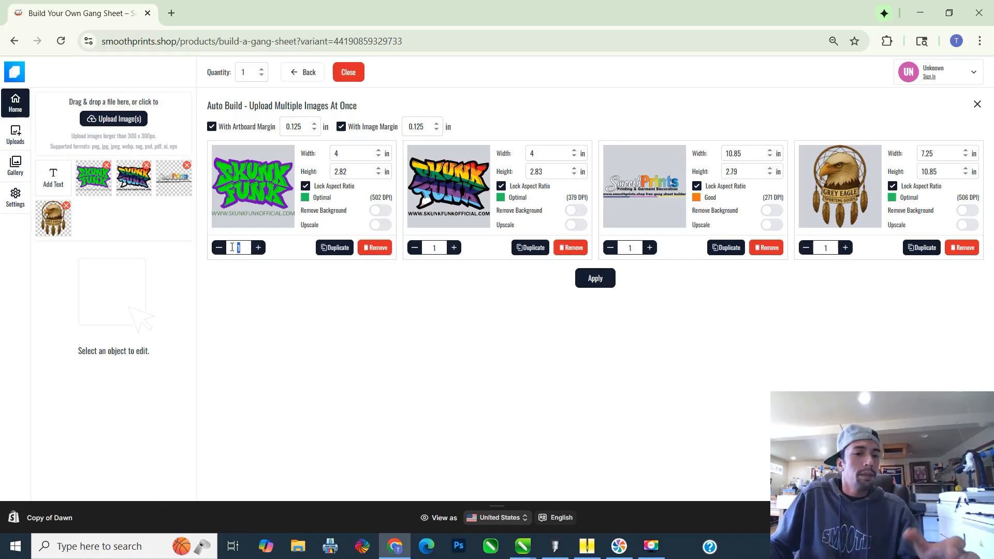
text(5)
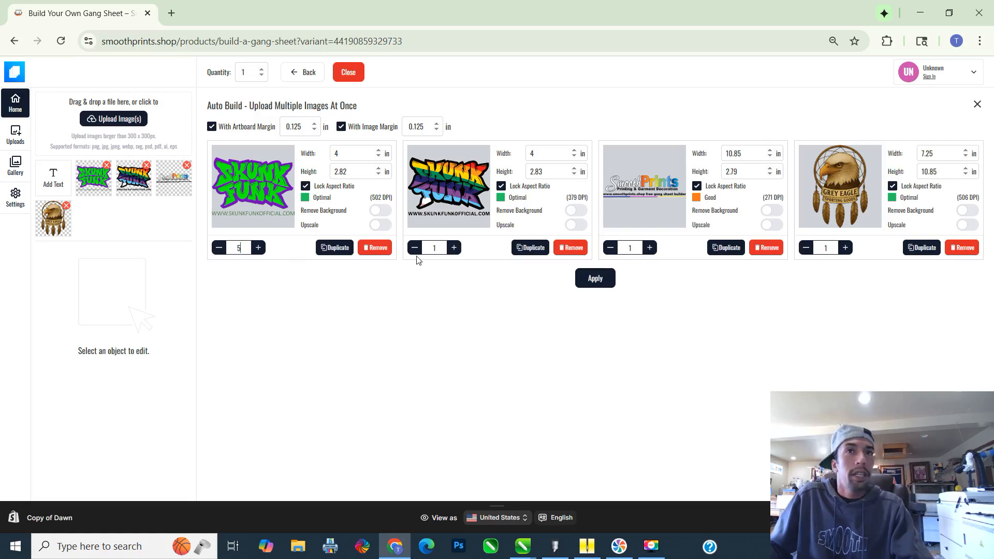
text(5)
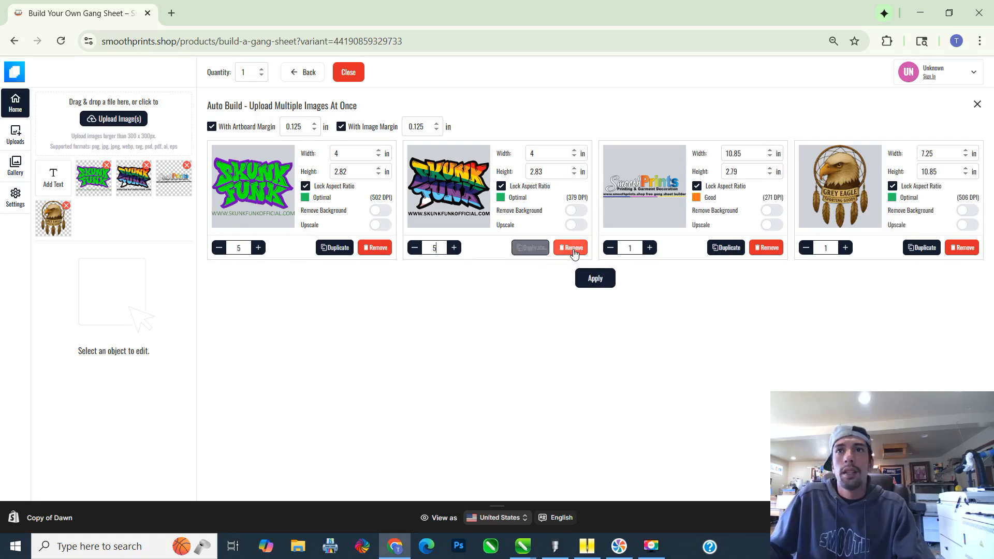
double_click(629, 248)
text(55)
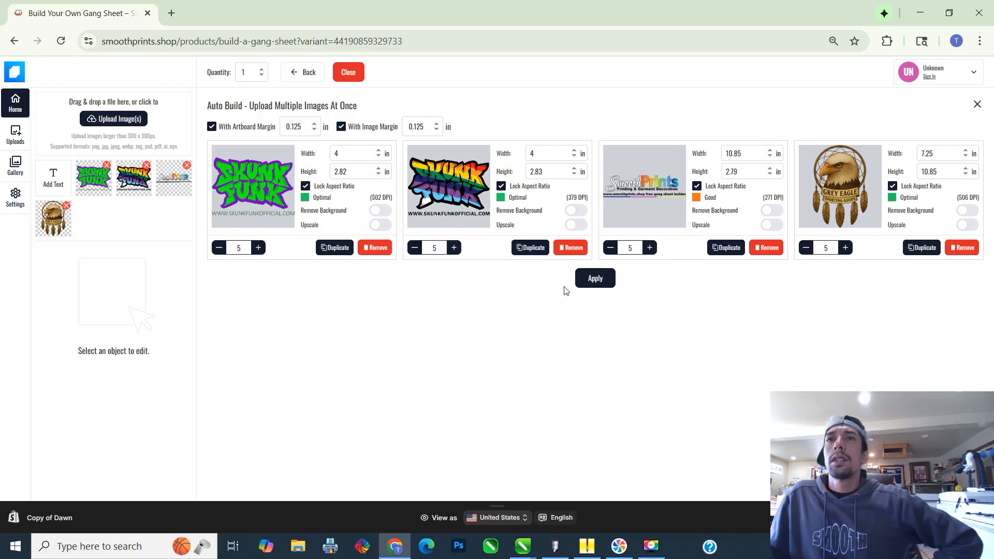
click(590, 277)
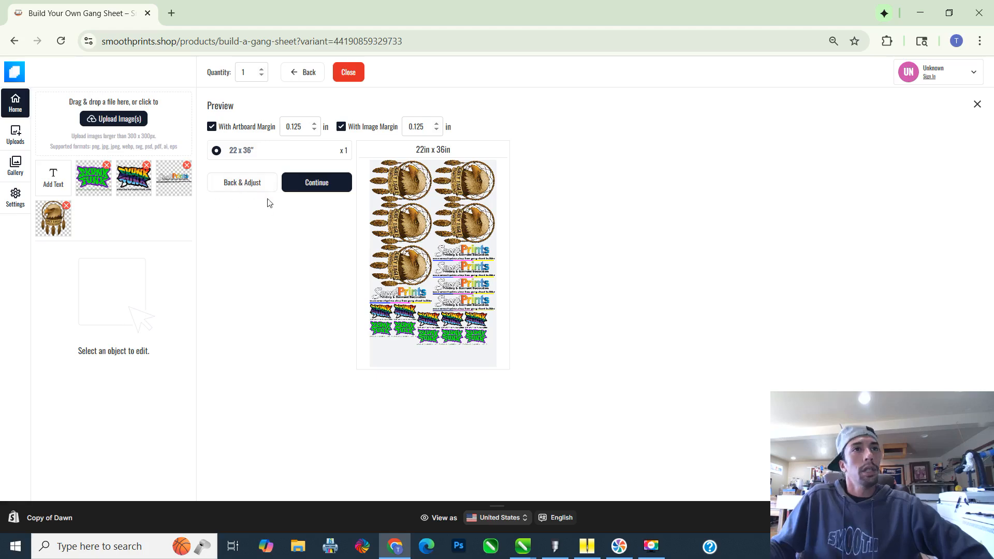
- Return from the preview, raise the quantity of all four designs to 6 and generate the layout again
click(238, 185)
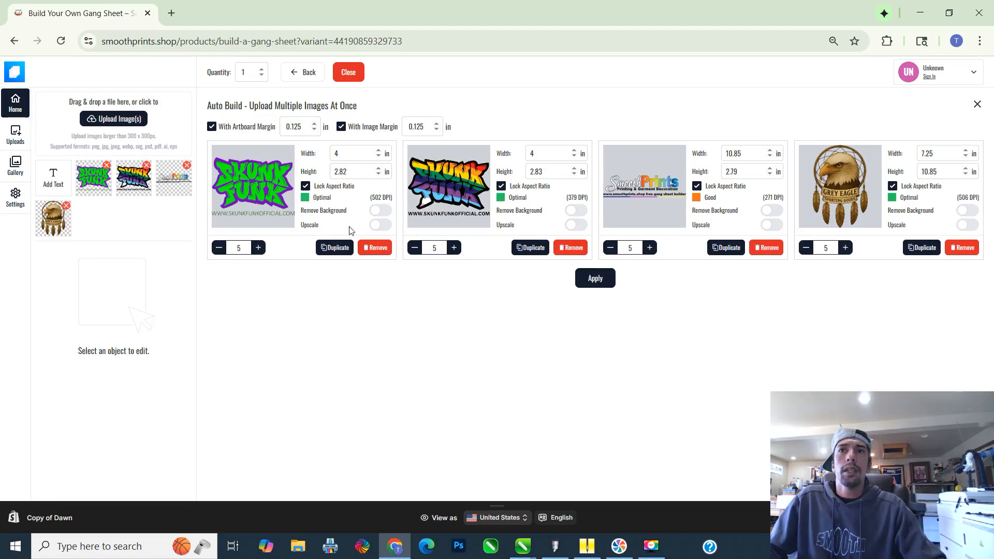
drag(242, 247, 236, 247)
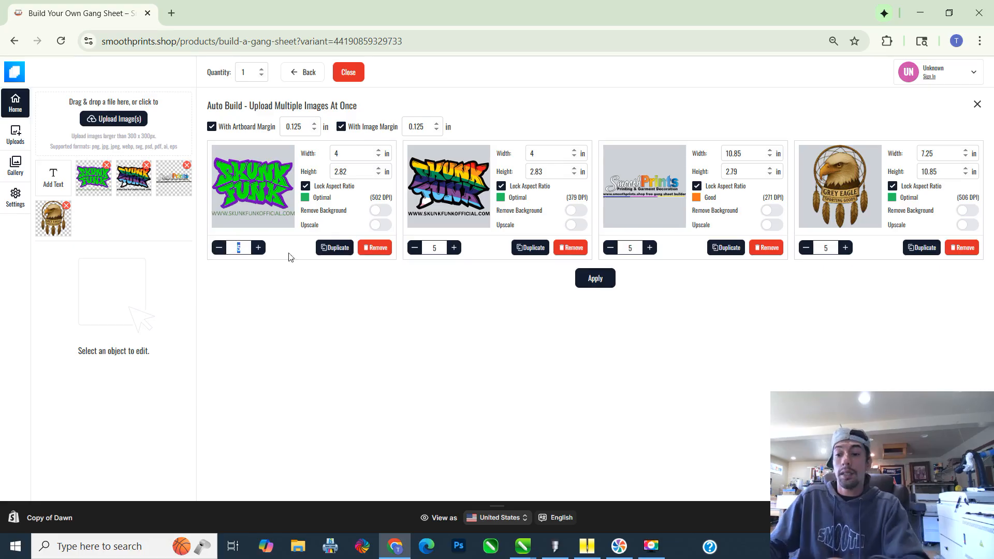
text(6)
double_click(434, 248)
text(6)
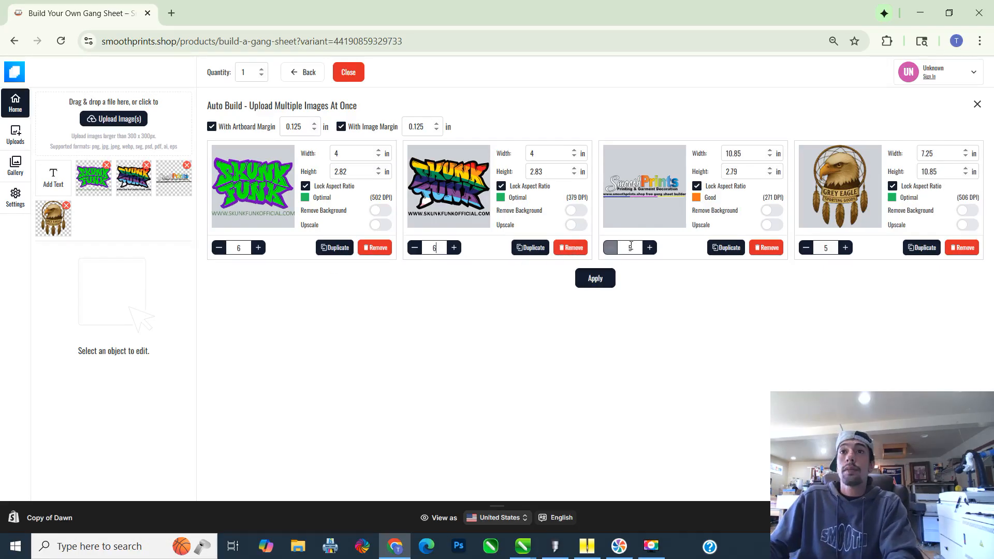
double_click(630, 248)
text(6)
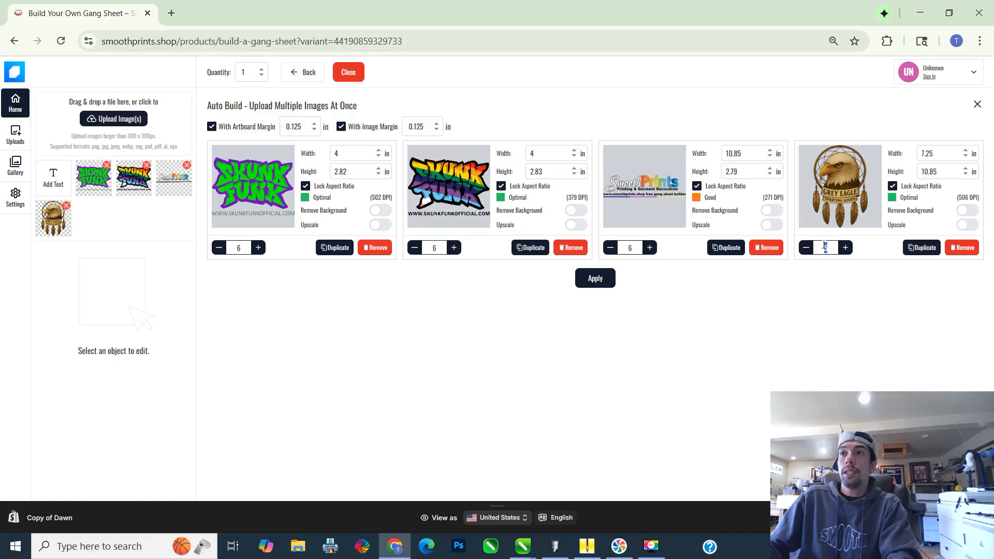
text(6)
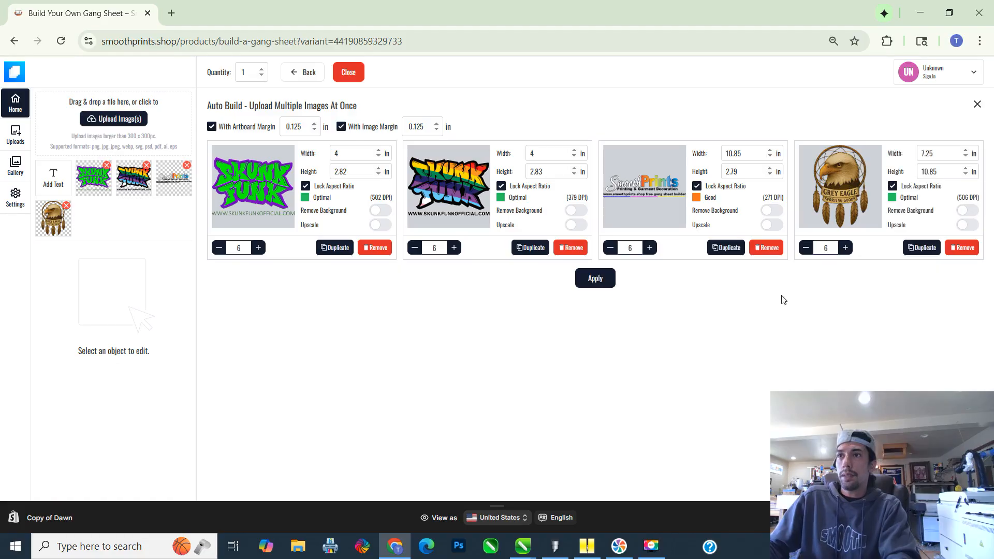
click(596, 280)
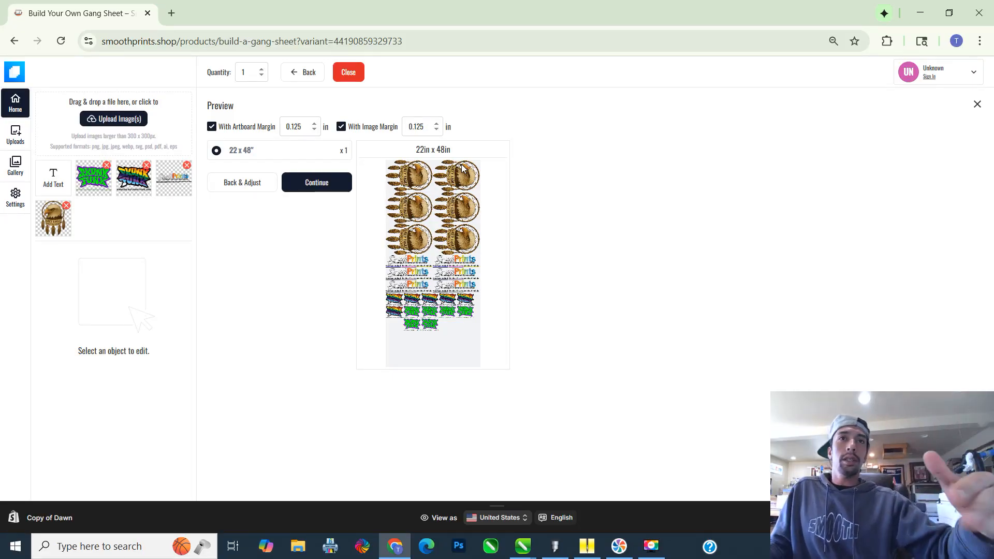
- Reduce the Dream catcher's quantity to 5, regenerate the layout and continue to the editor with the 22 x 36" sheet
click(245, 189)
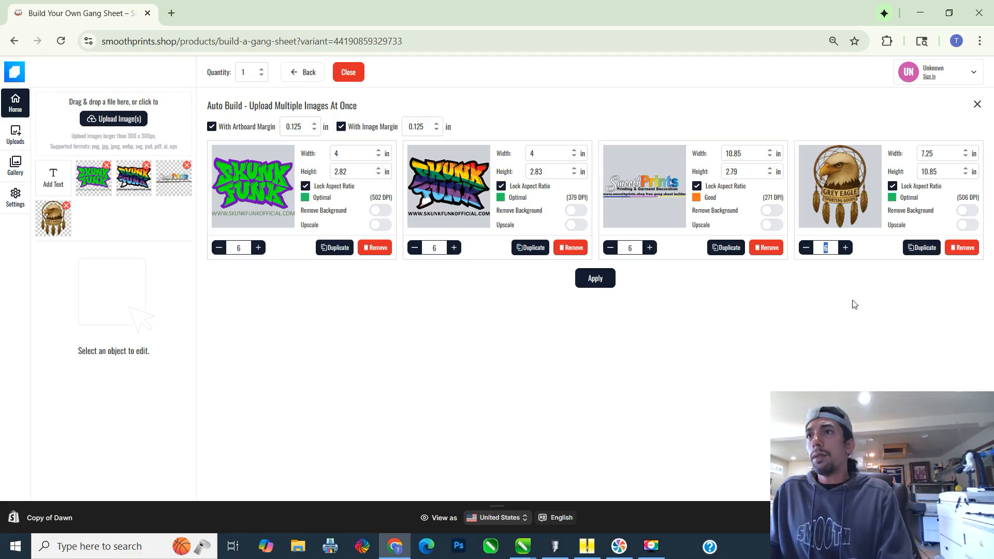
click(809, 269)
click(806, 248)
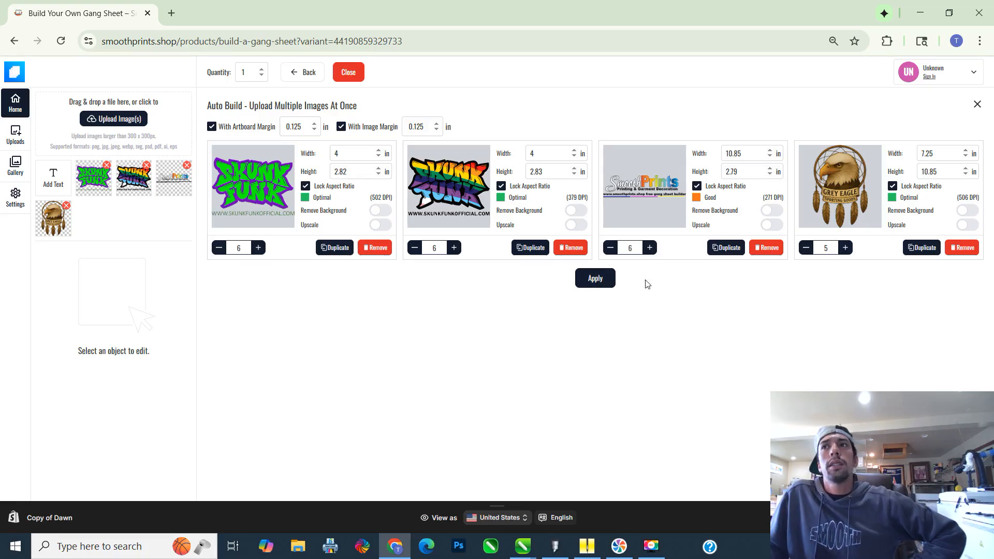
click(590, 279)
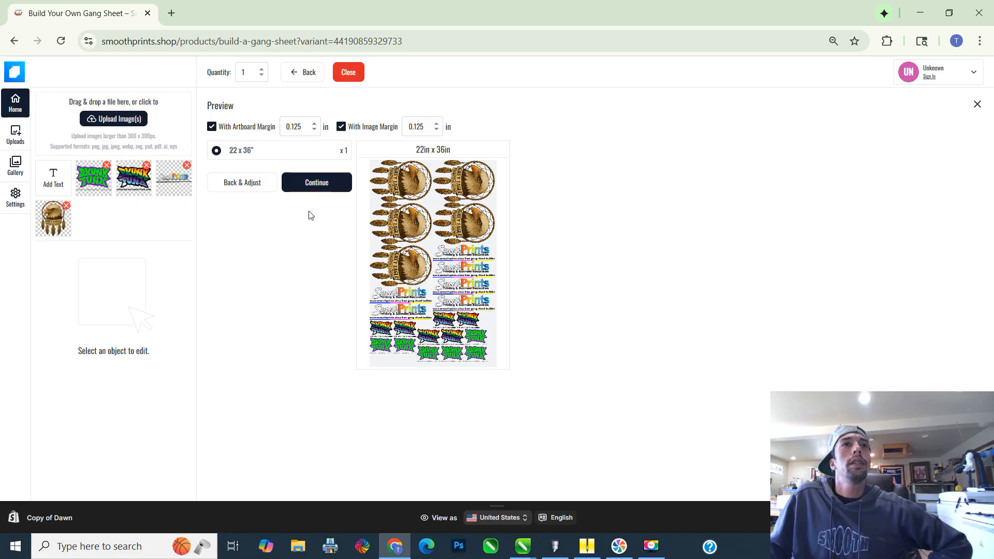
click(329, 186)
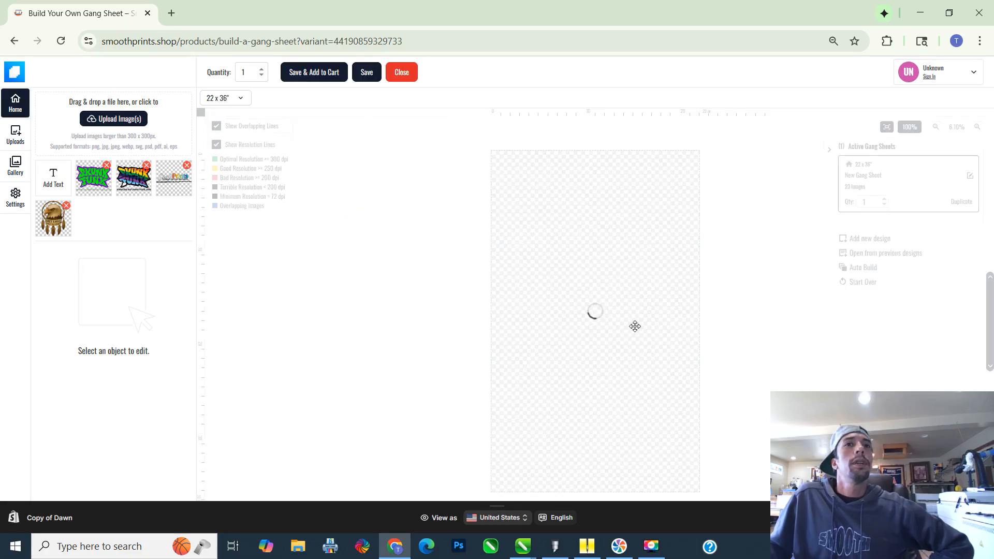
- Select the four Skunk Funk designs in the sheet's lower-left corner and nudge them down in line with the neighbouring rows
scroll(703, 303, down, 3)
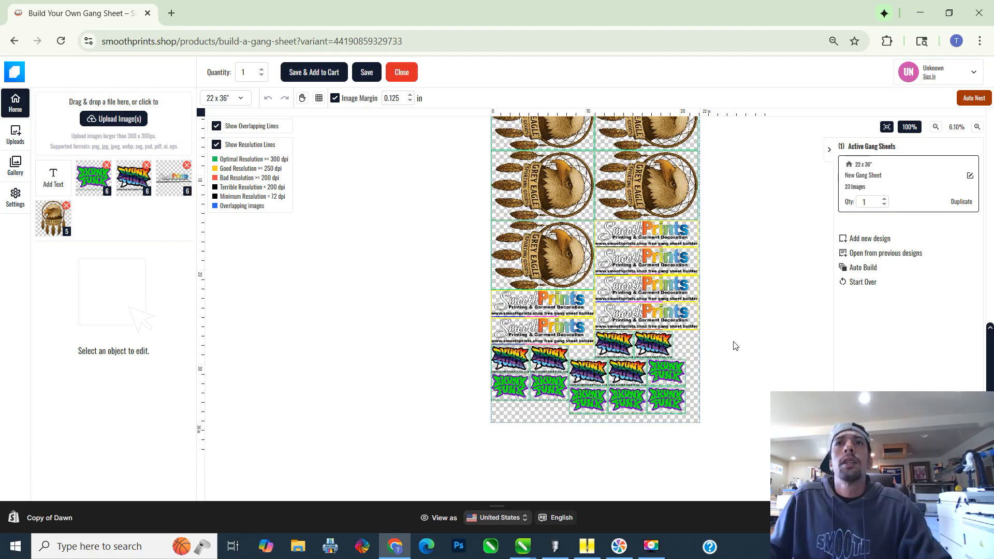
scroll(732, 342, up, 3)
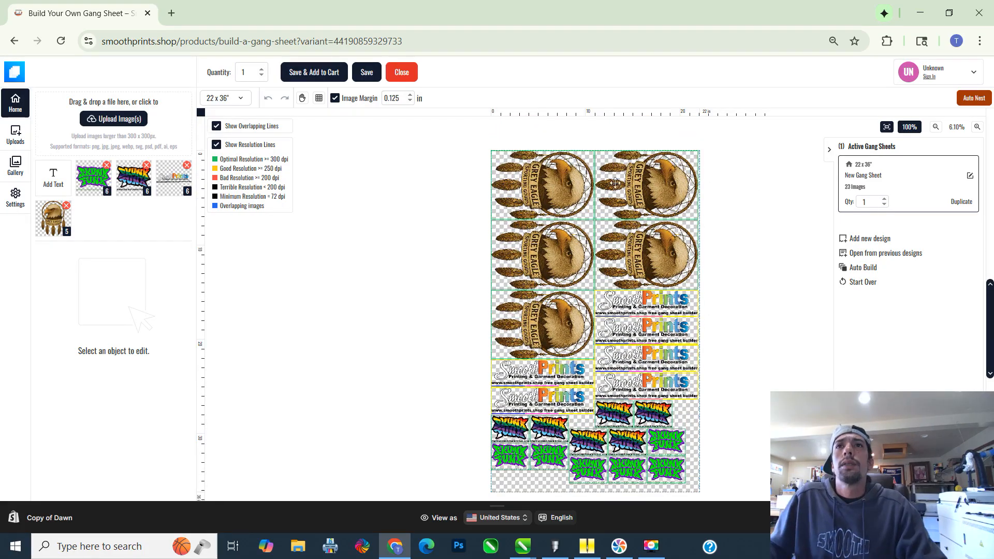
scroll(711, 324, down, 3)
scroll(712, 341, down, 5)
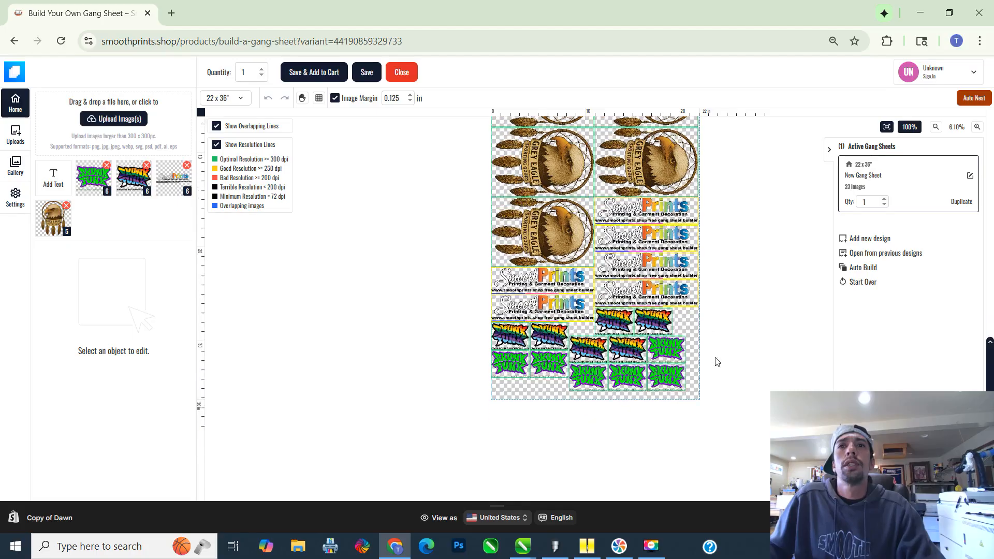
drag(441, 267, 563, 318)
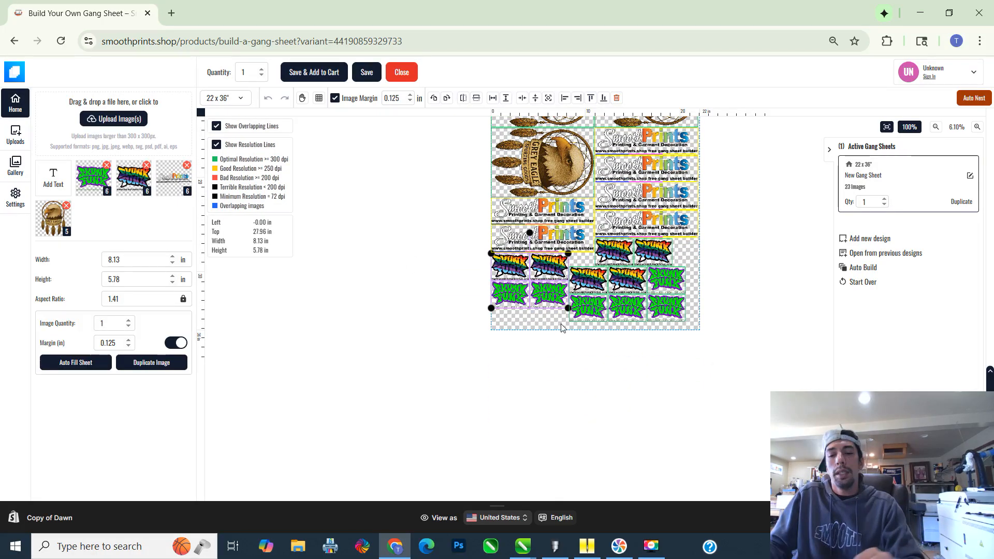
key(Down)
key(Down)
key(Down)
key(Down)
key(Down)
key(Down)
key(Down)
key(Down)
key(Down)
key(Down)
key(Down)
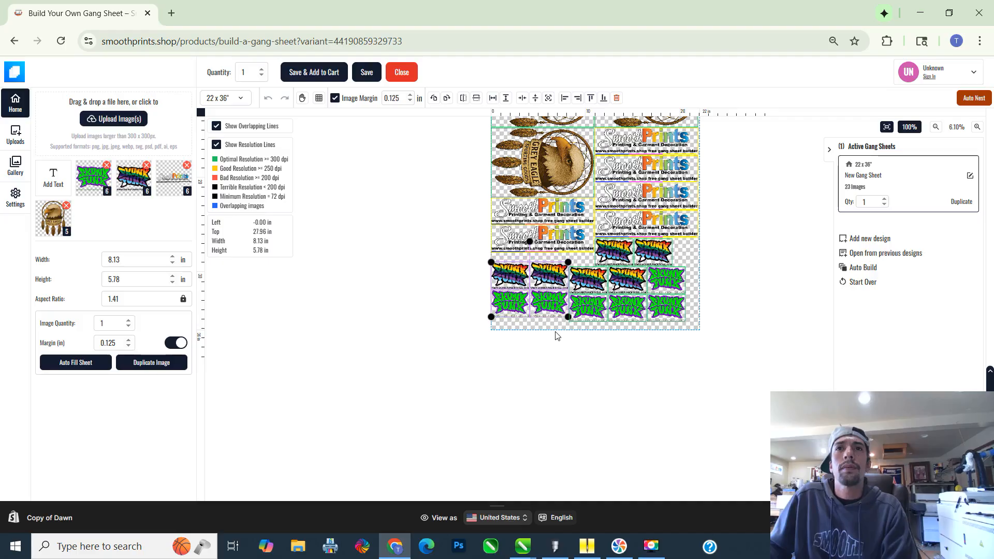
key(Down)
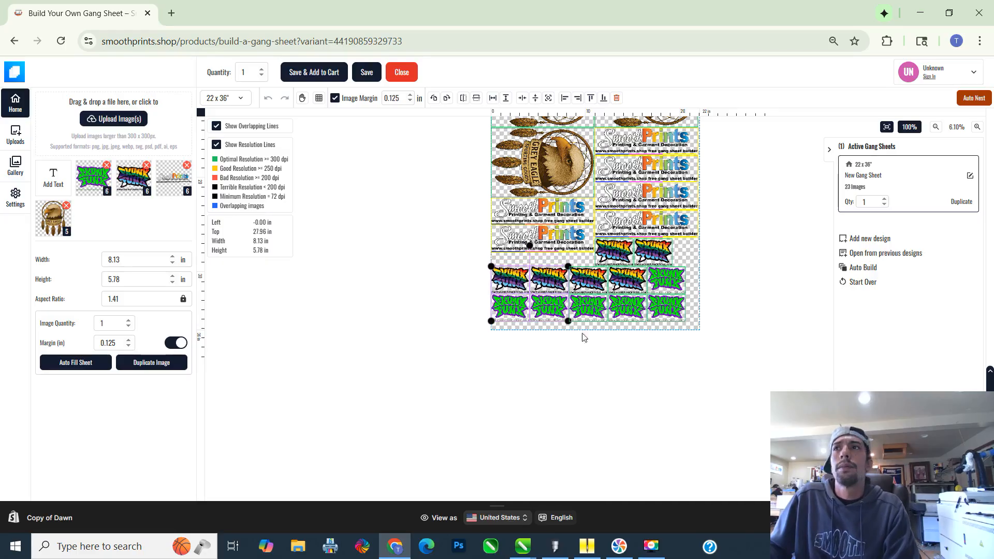
click(642, 365)
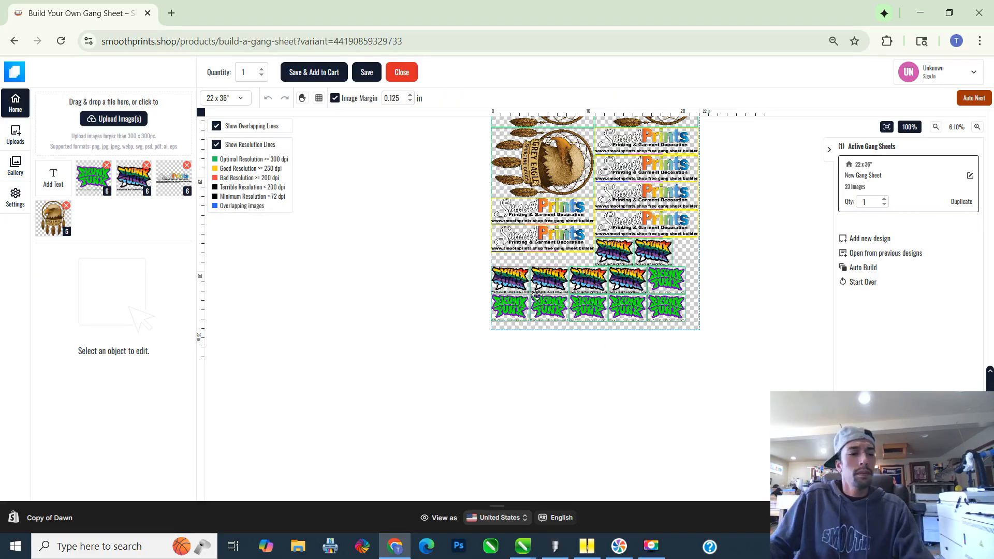
- Examine the whole gang sheet layout for uneven spacing, from the dream catchers down to the Skunk Funk rows
scroll(556, 295, up, 1)
scroll(556, 295, up, 1)
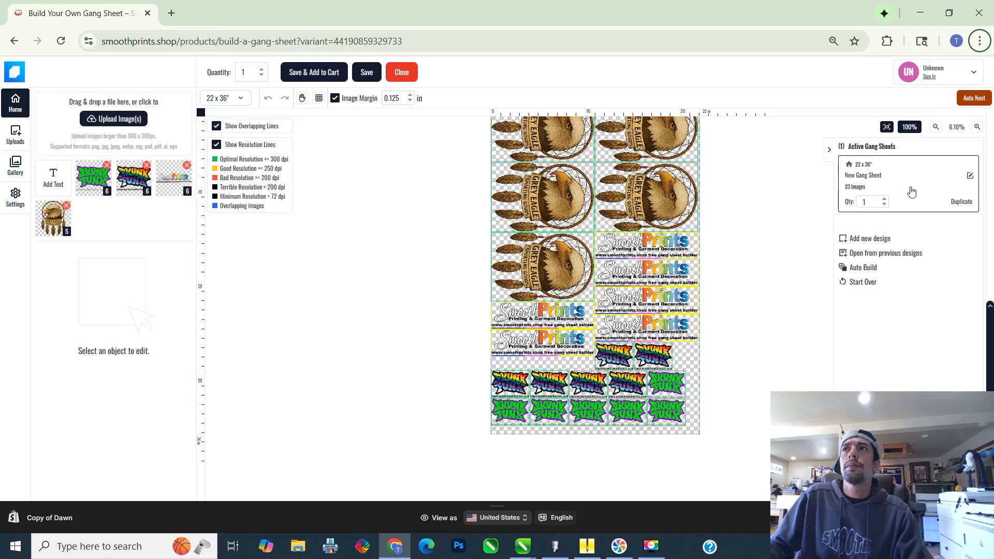
click(976, 127)
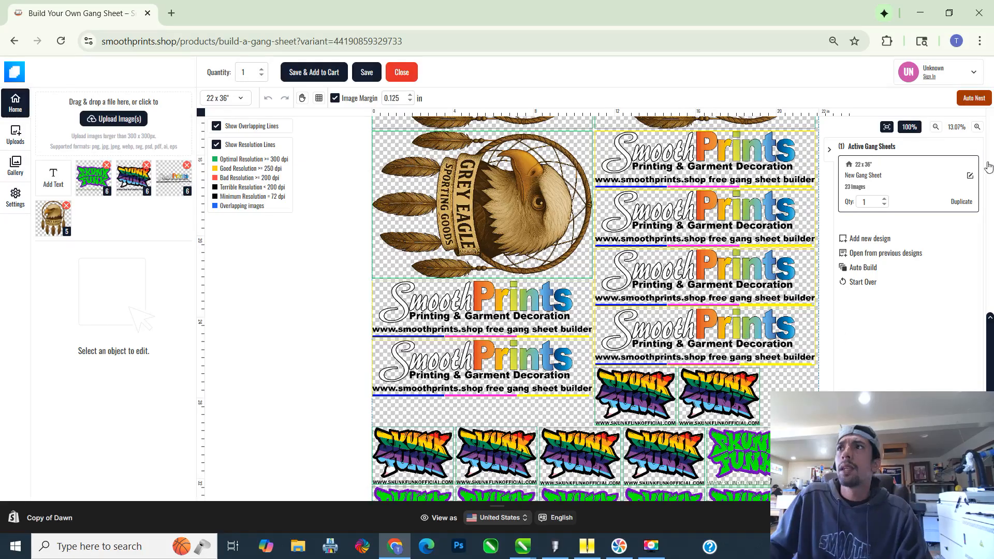
click(936, 127)
click(935, 128)
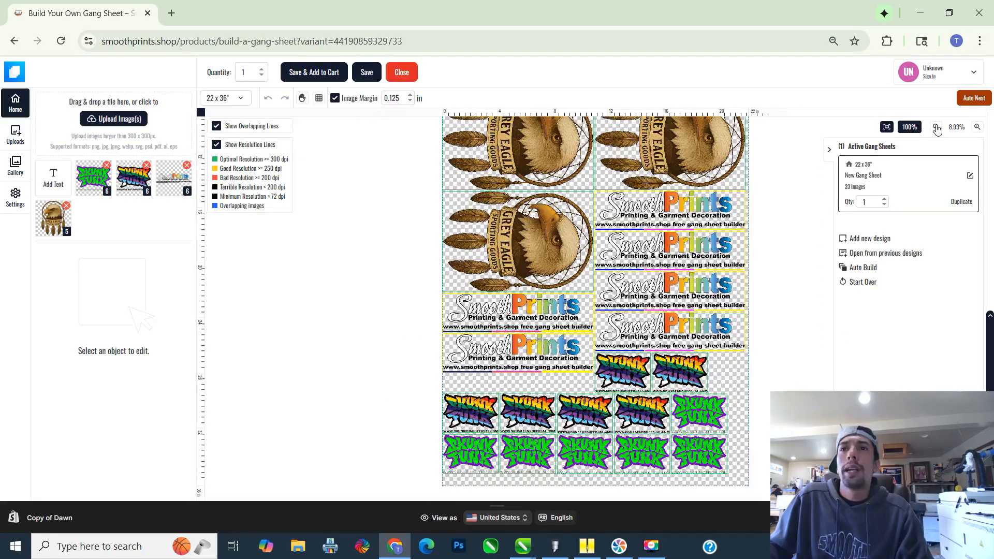
click(936, 128)
click(935, 127)
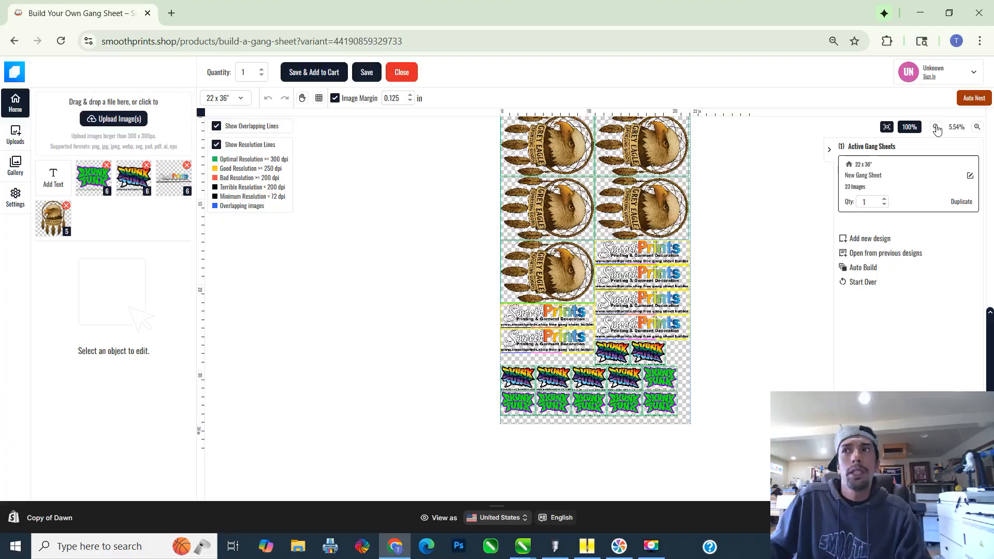
click(935, 127)
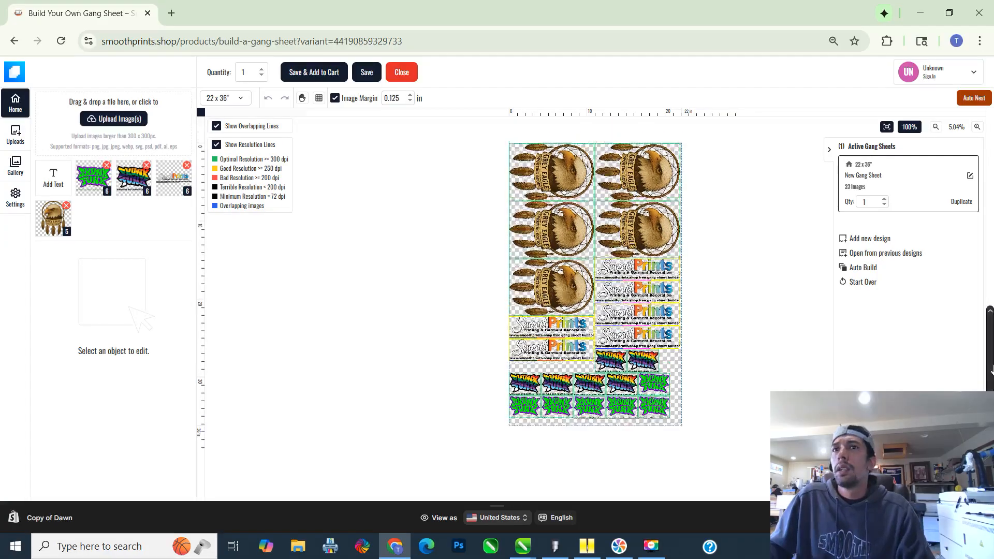
drag(991, 370, 992, 356)
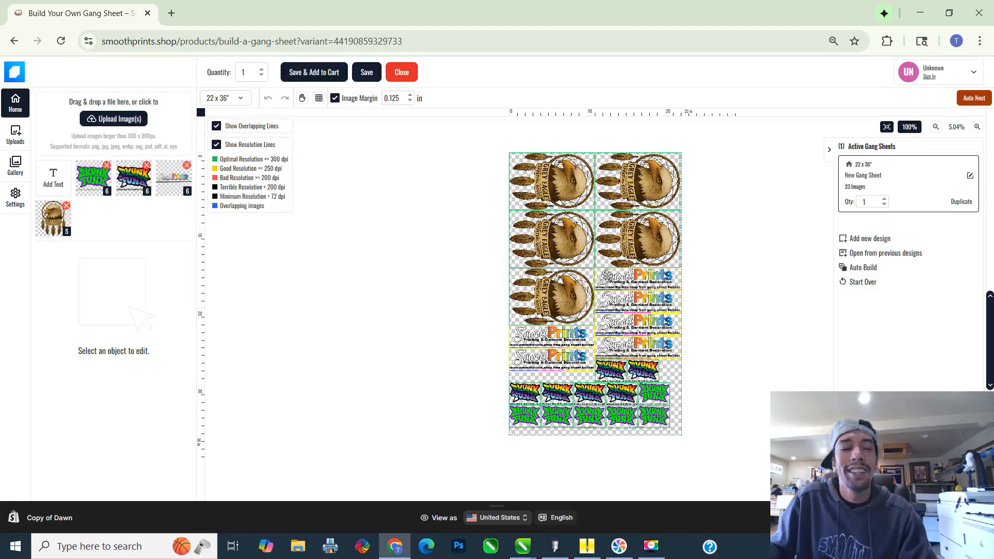
click(977, 127)
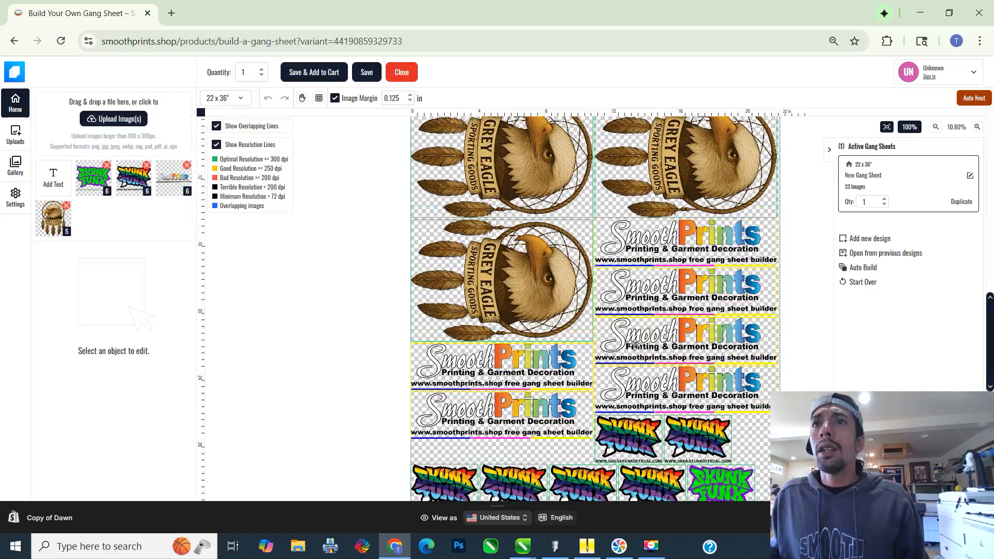
scroll(634, 344, down, 5)
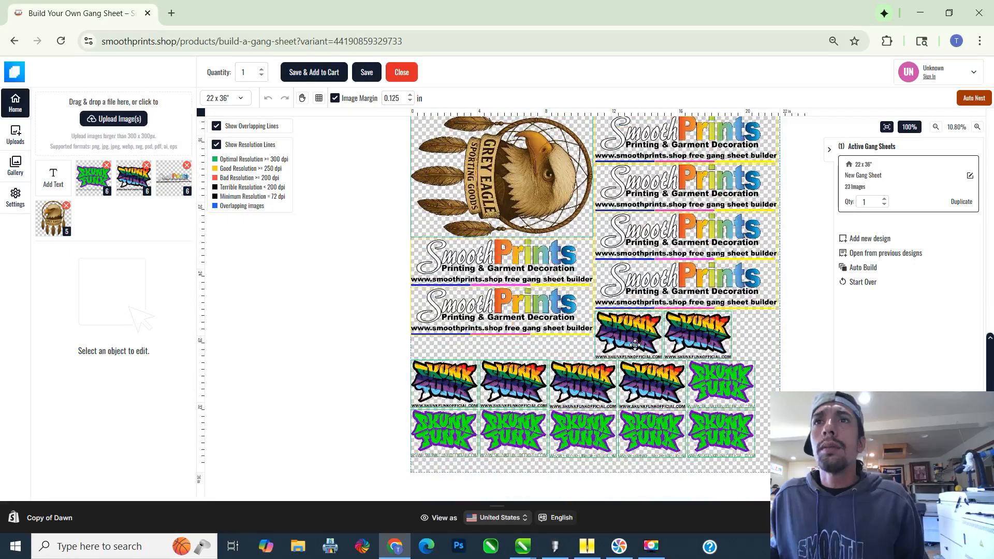
scroll(705, 253, down, 3)
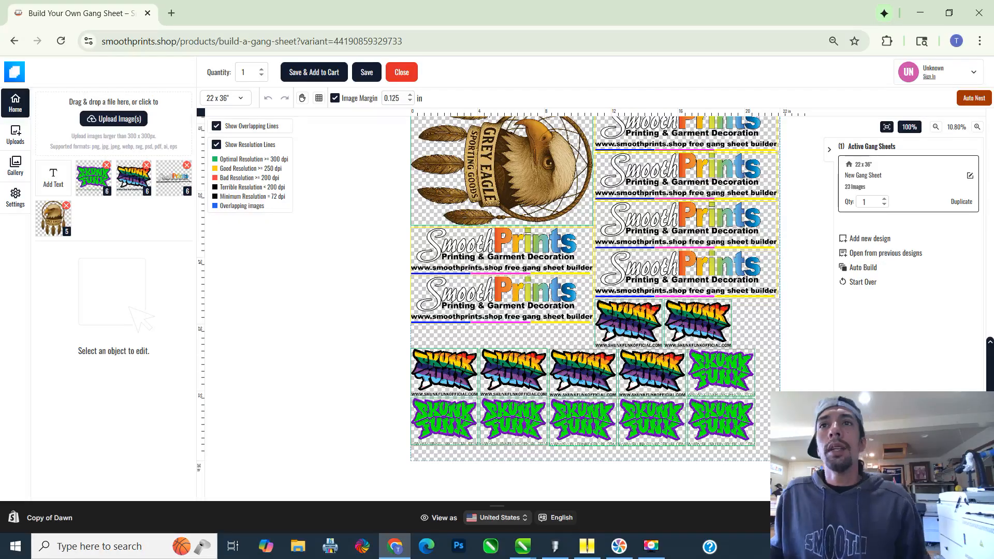
scroll(800, 389, down, 1)
scroll(800, 390, up, 6)
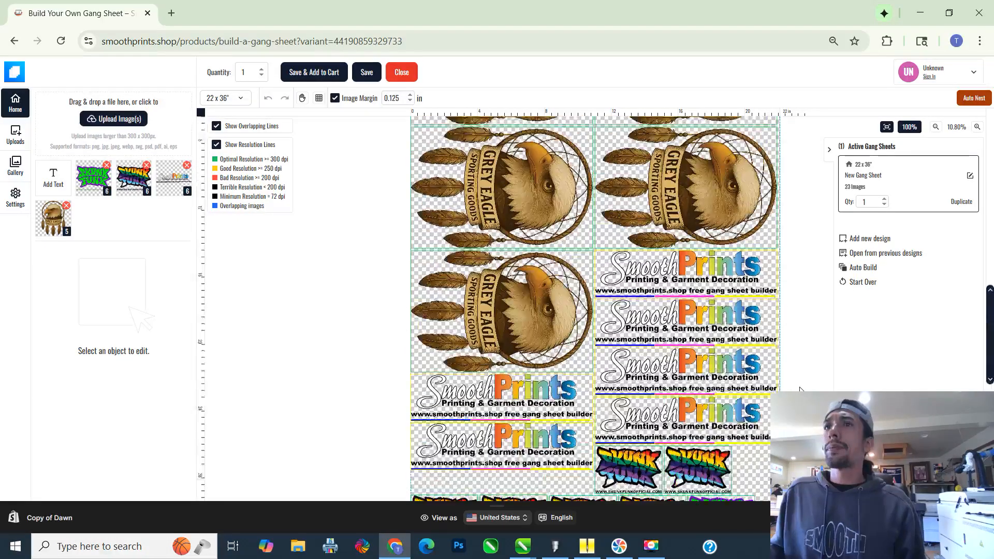
click(936, 128)
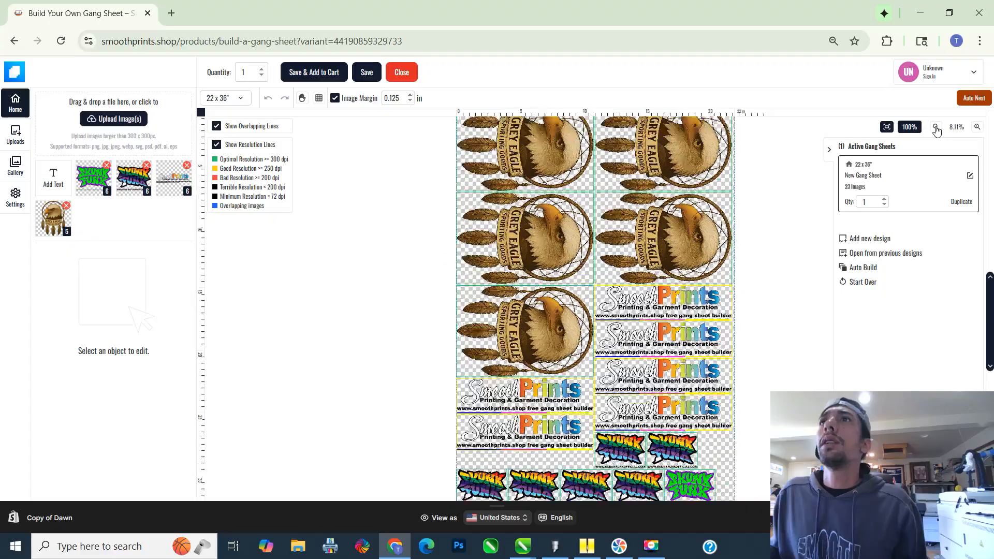
scroll(672, 291, down, 1)
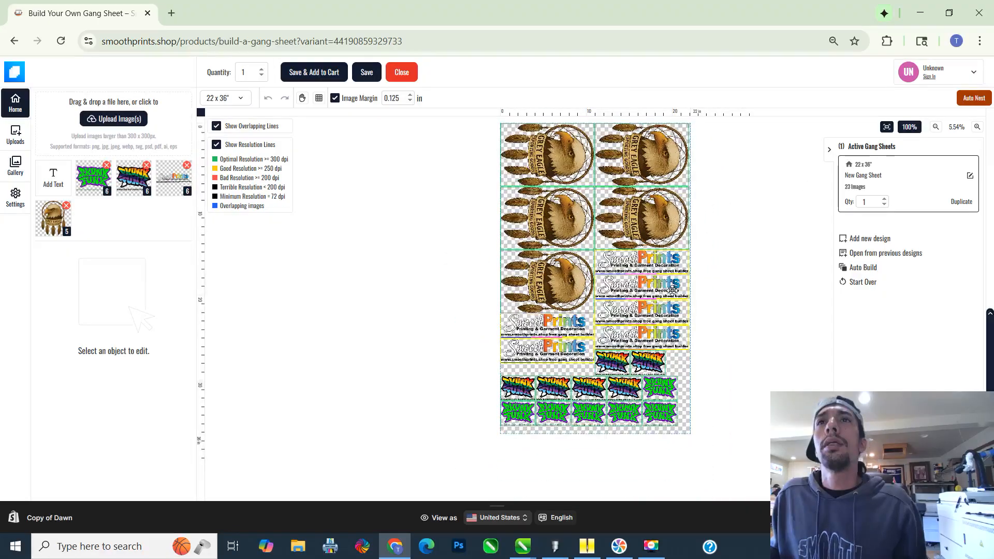
scroll(672, 291, up, 2)
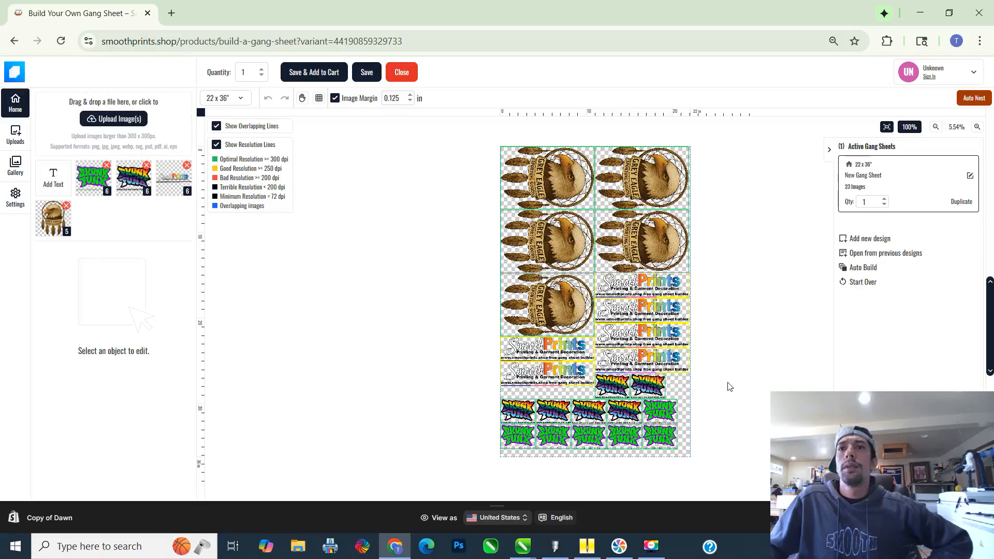
- Select the two rainbow Skunk Funk designs below the SmoothPrints logos and nudge them right in line with the columns beneath
drag(727, 382, 596, 387)
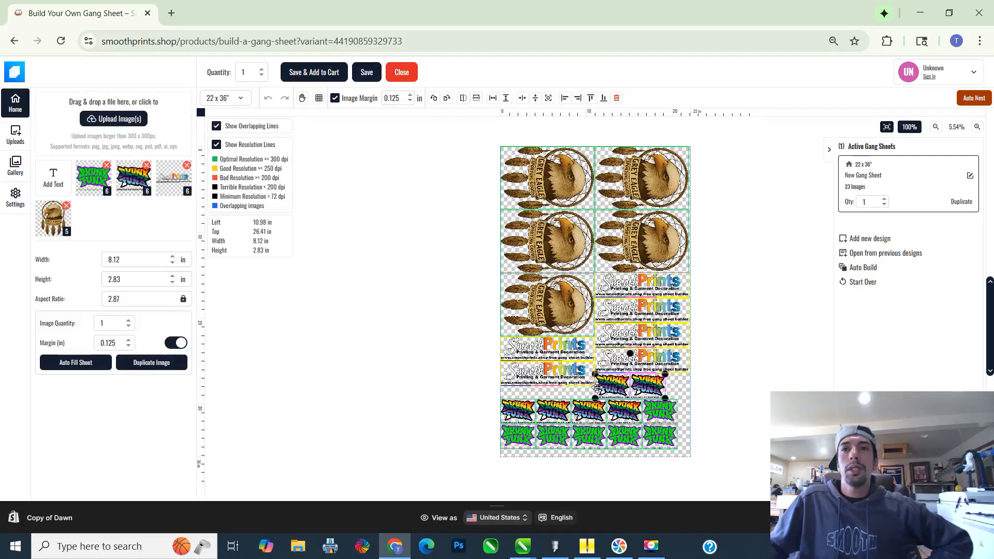
key(Right)
key(Right)
key(Right)
key(Right)
key(Right)
key(Right)
key(Right)
key(Right)
key(Right)
key(Right)
key(Right)
key(Right)
key(Right)
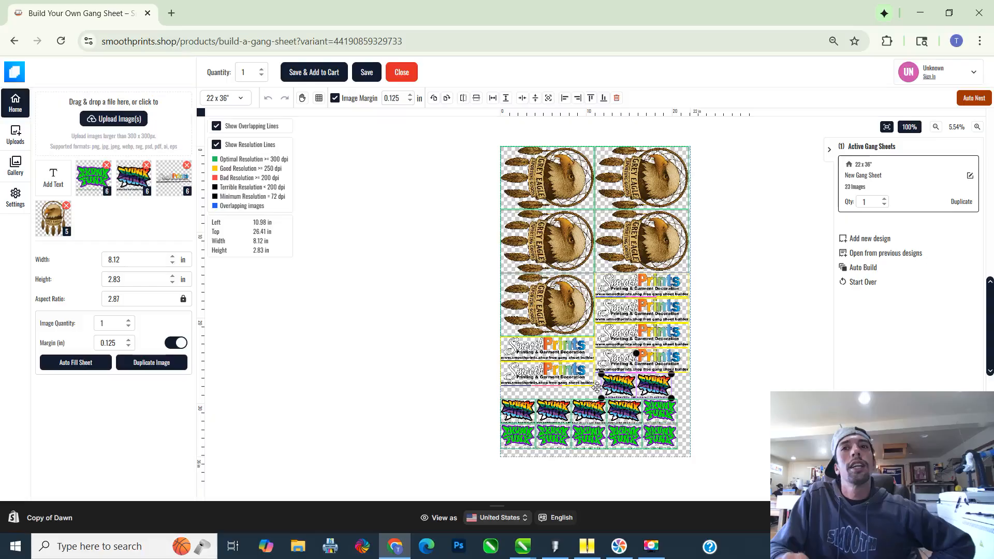
key(Right)
key(Right)
key(Right)
key(Right)
key(Right)
key(Right)
key(Right)
key(Right)
key(Right)
key(Right)
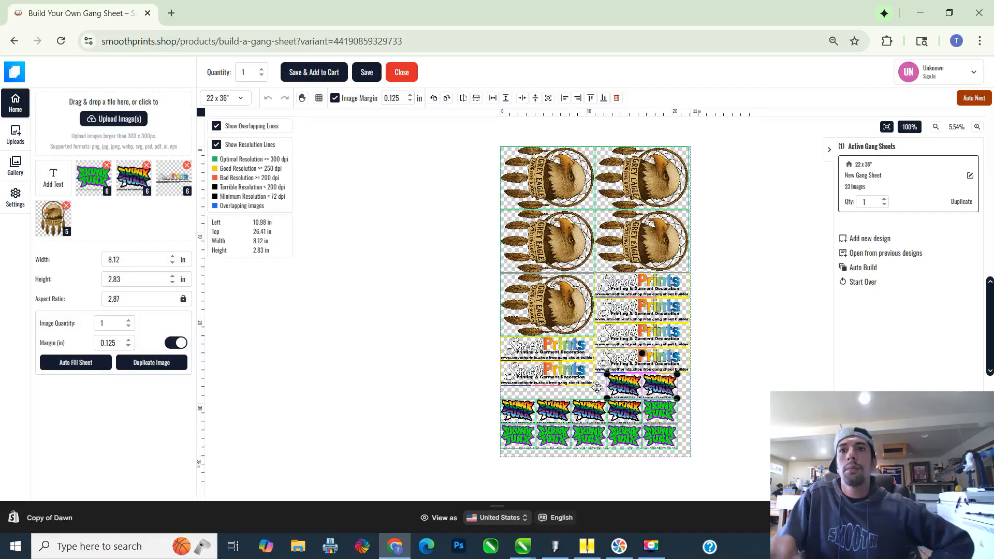
click(747, 422)
scroll(764, 306, down, 3)
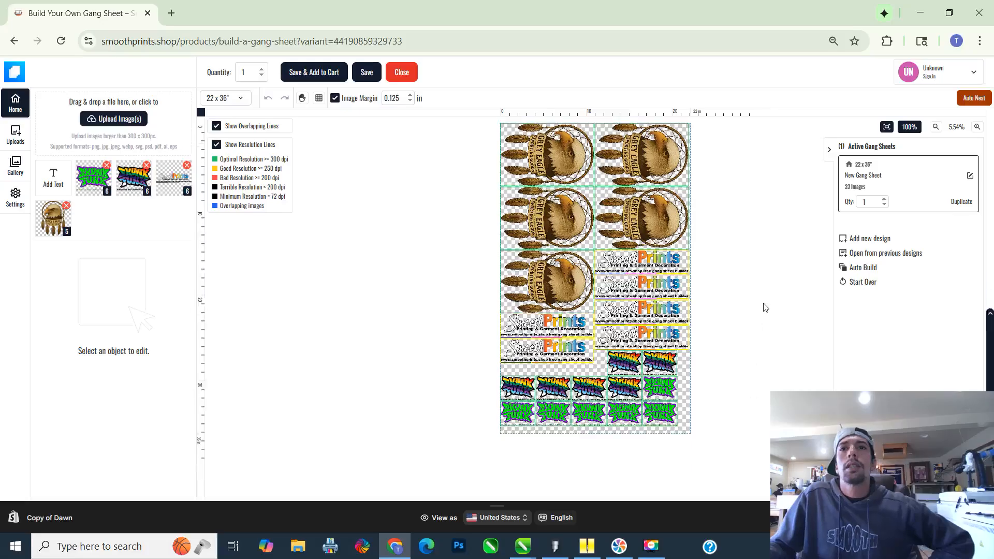
scroll(763, 307, up, 3)
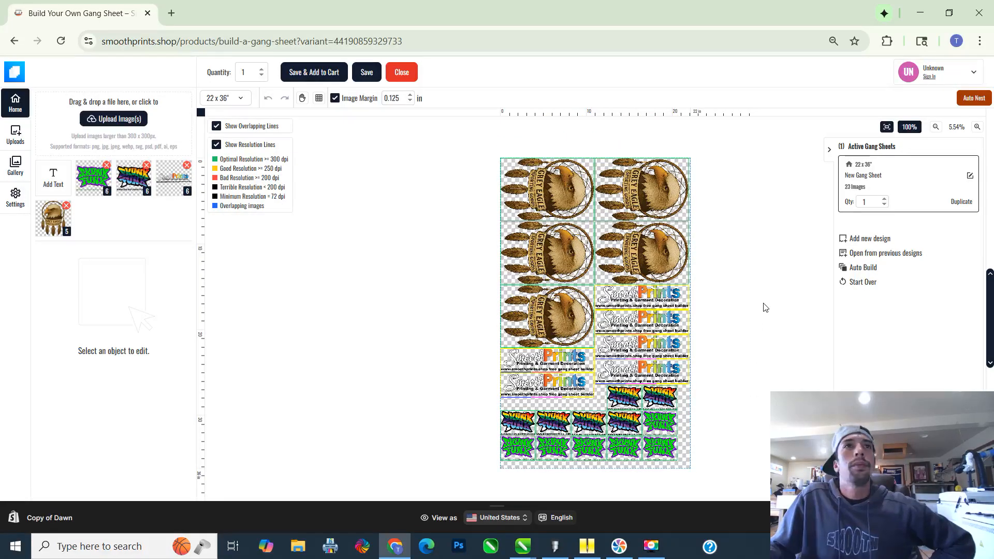
scroll(764, 306, down, 1)
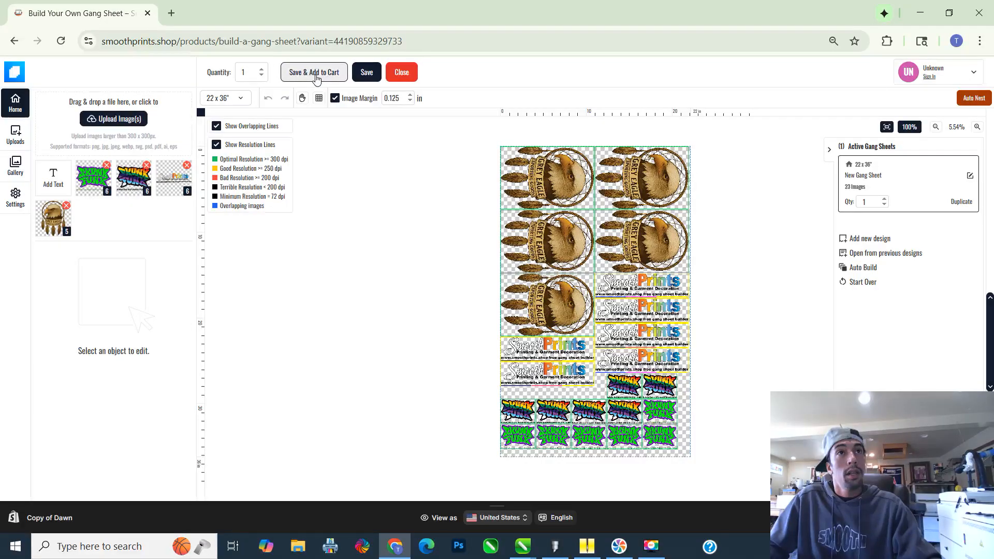
- Start saving the sheet to the cart and name the design SmoothSkunkGangSheet
click(317, 78)
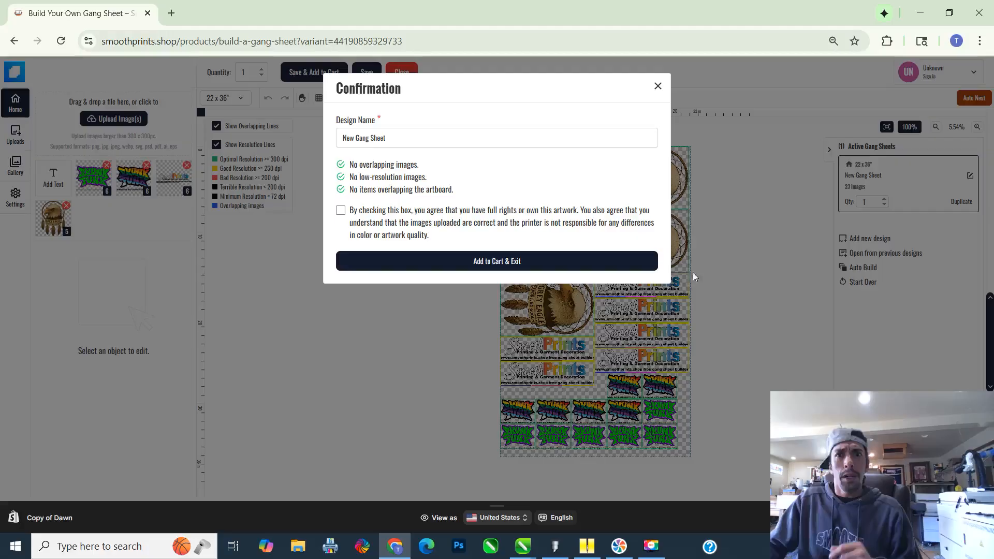
triple_click(426, 134)
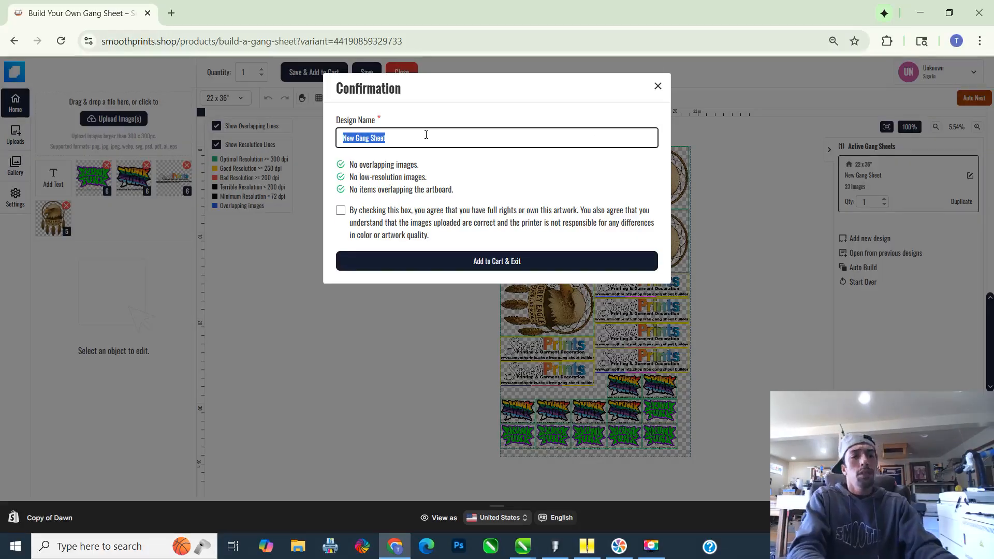
text(SmoothSku)
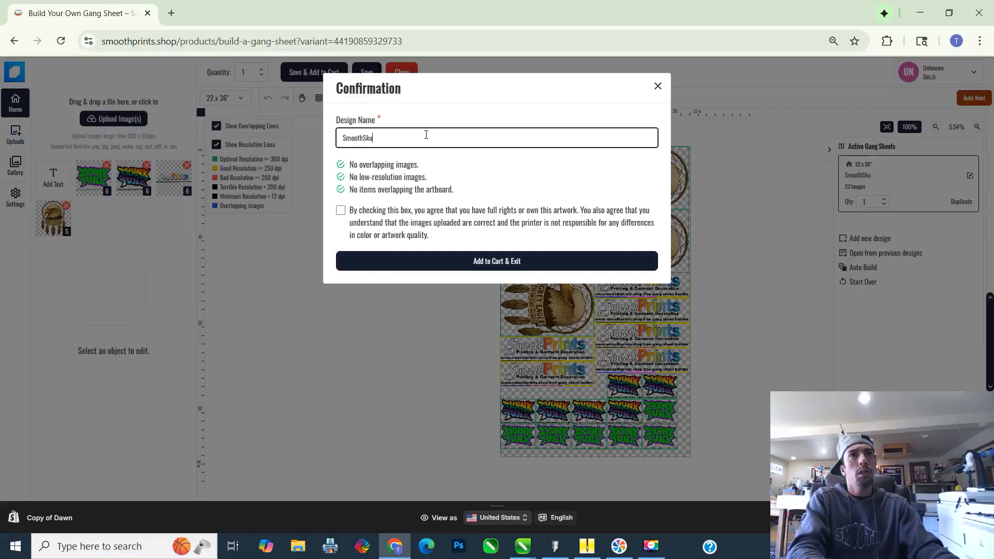
text(nkGan)
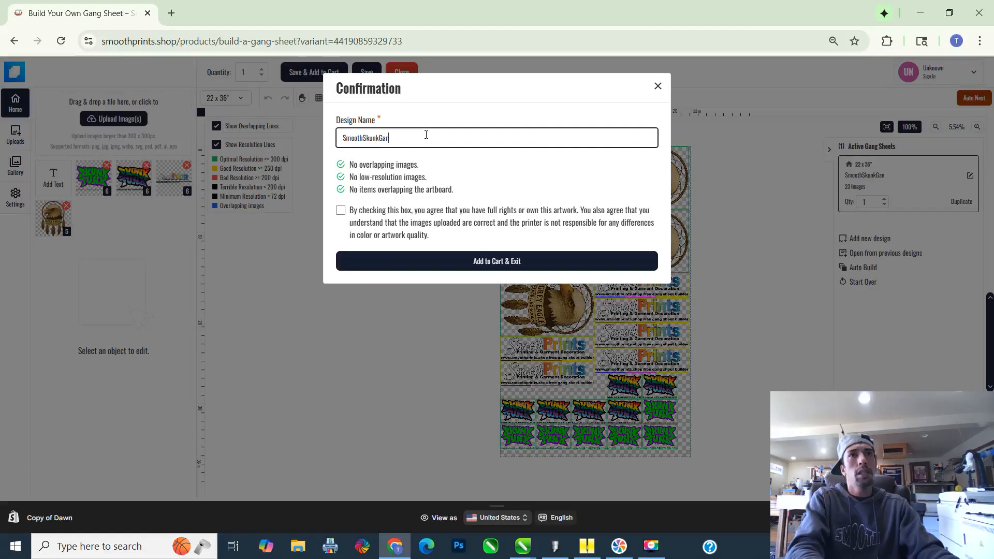
text(gSheet)
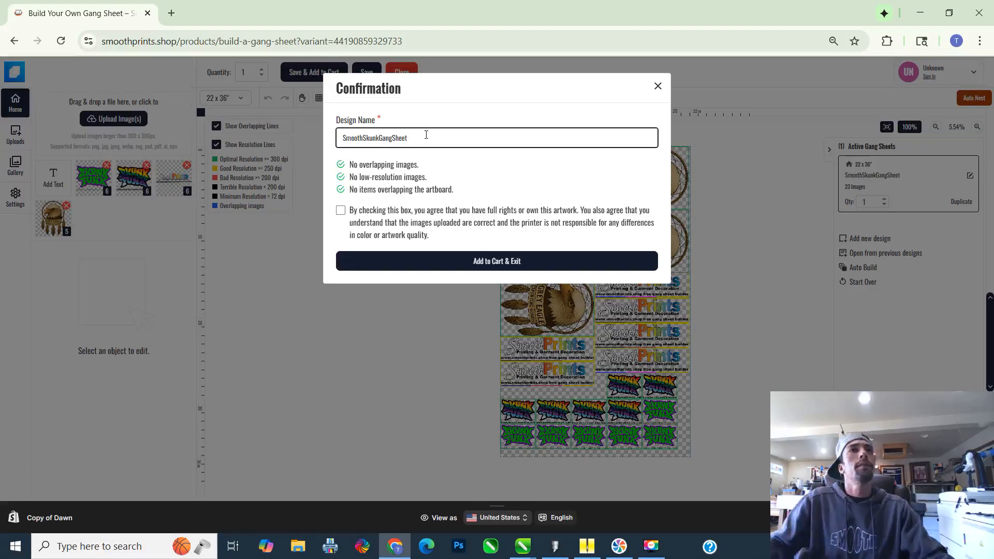
click(480, 201)
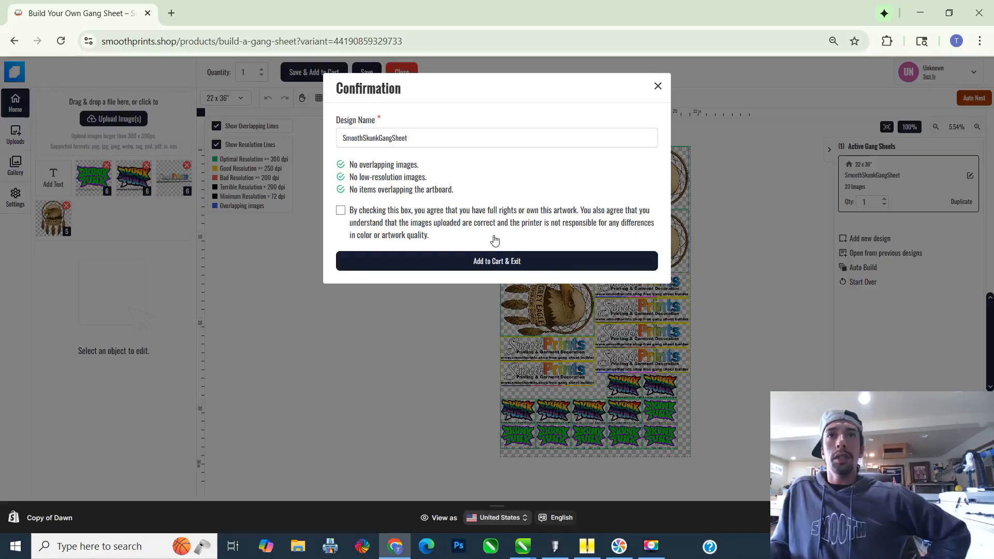
- Accept the artwork rights agreement and add the gang sheet to the cart, leaving the editor
click(341, 211)
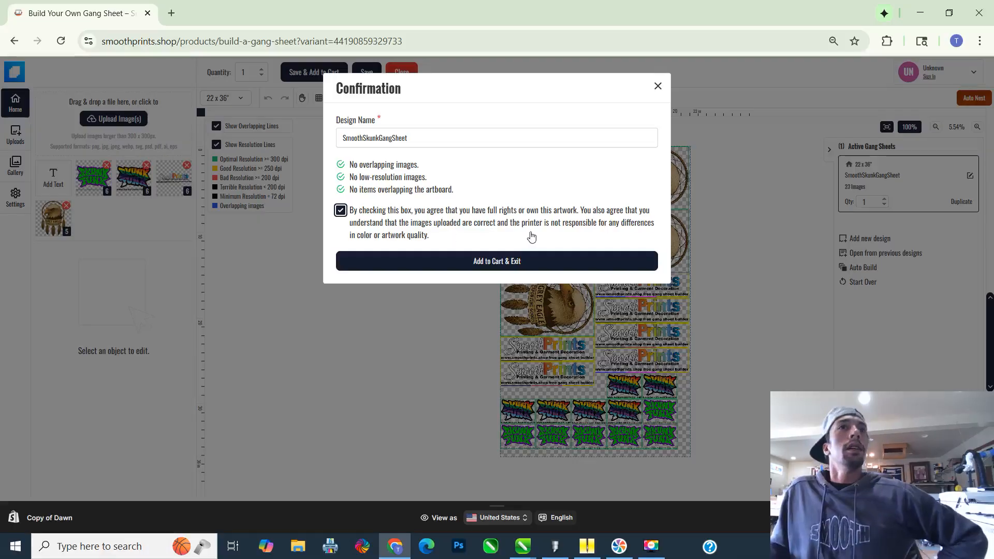
click(491, 264)
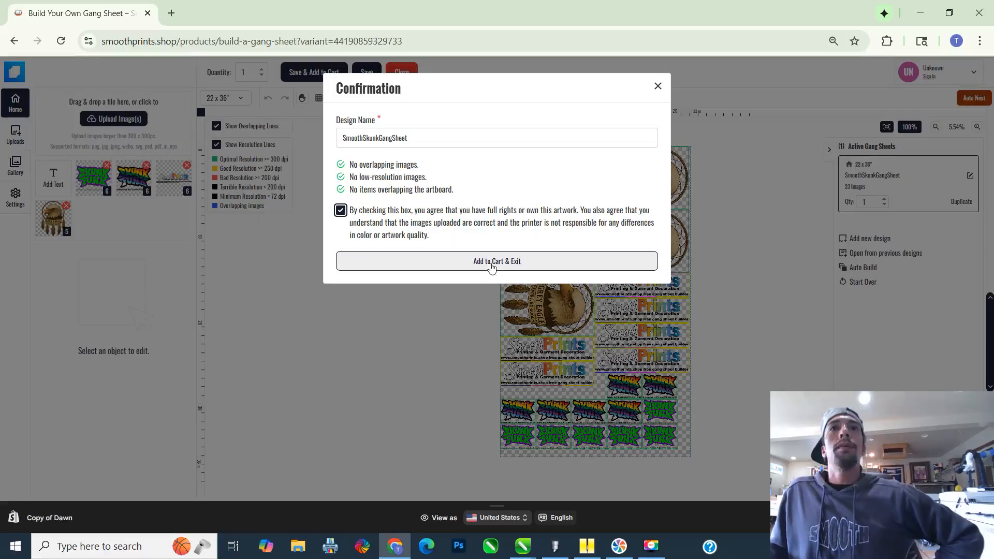
click(491, 263)
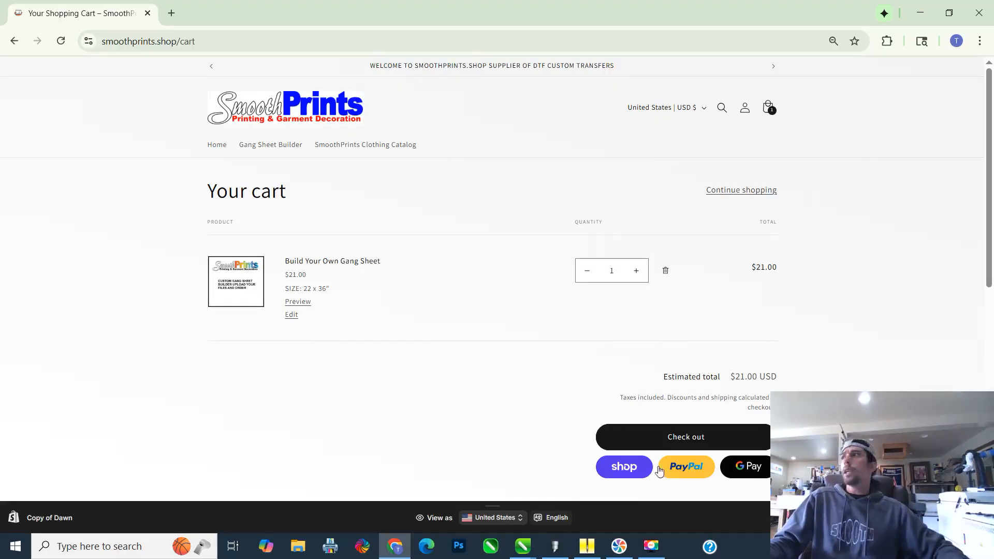
- Reopen the cart's gang sheet in the editor and close it without changes, and view the sheet's preview image
click(292, 315)
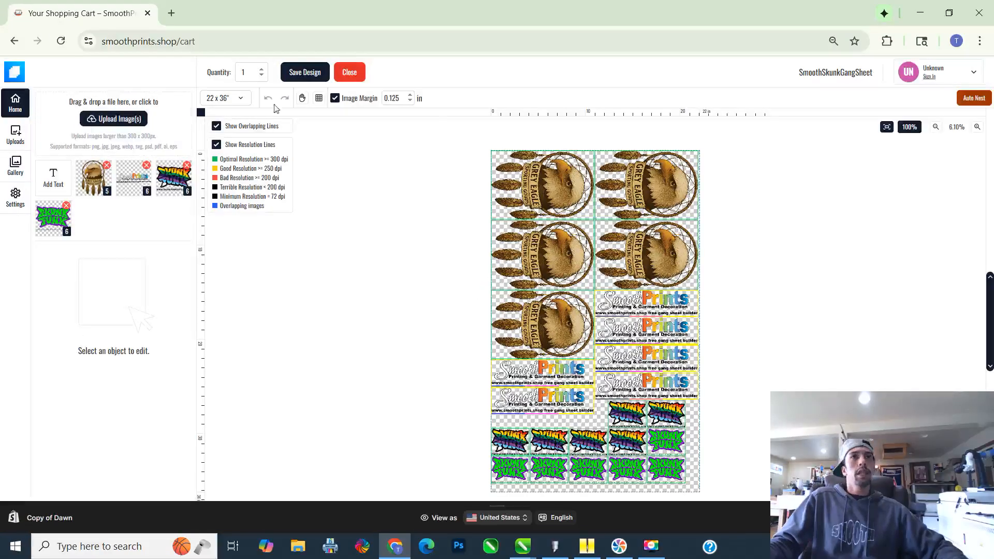
click(357, 82)
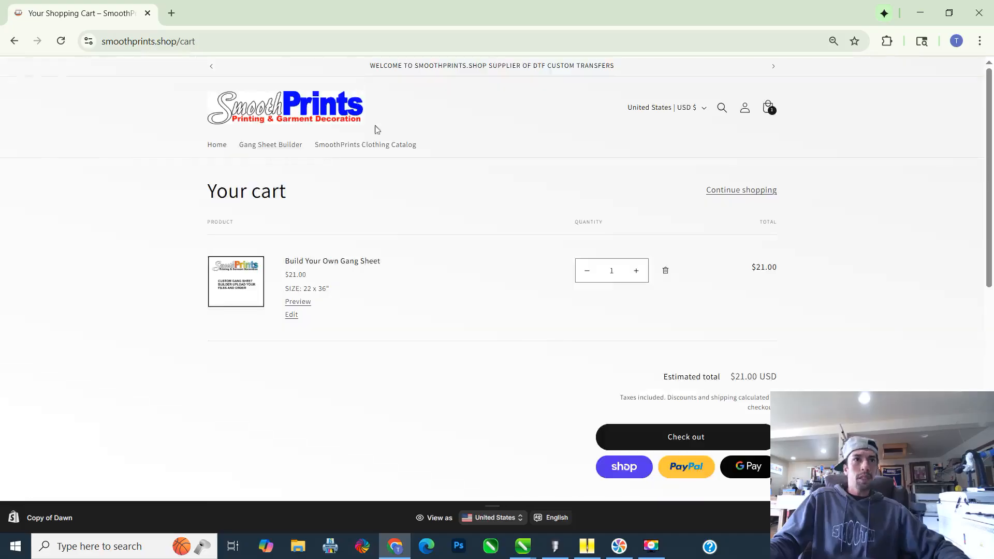
click(305, 301)
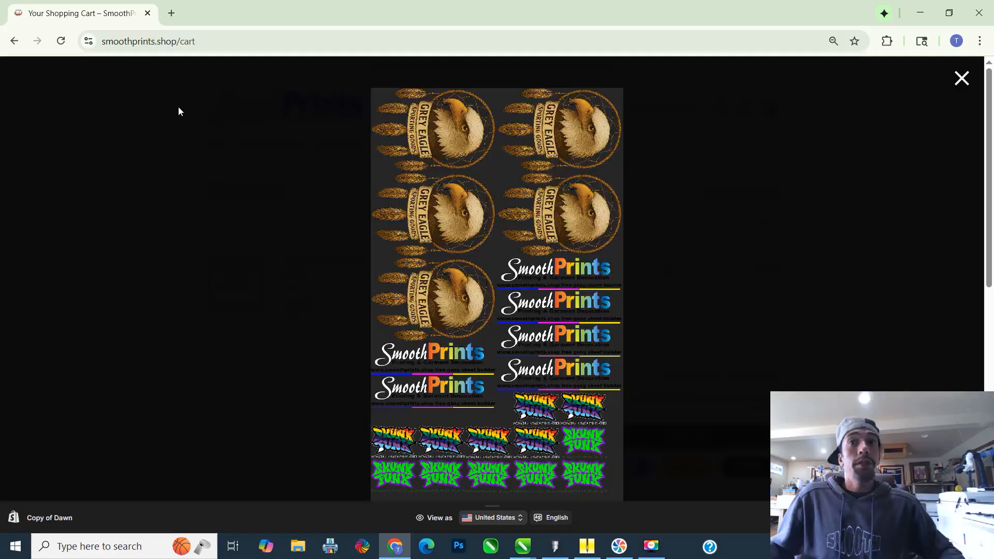
scroll(570, 253, down, 5)
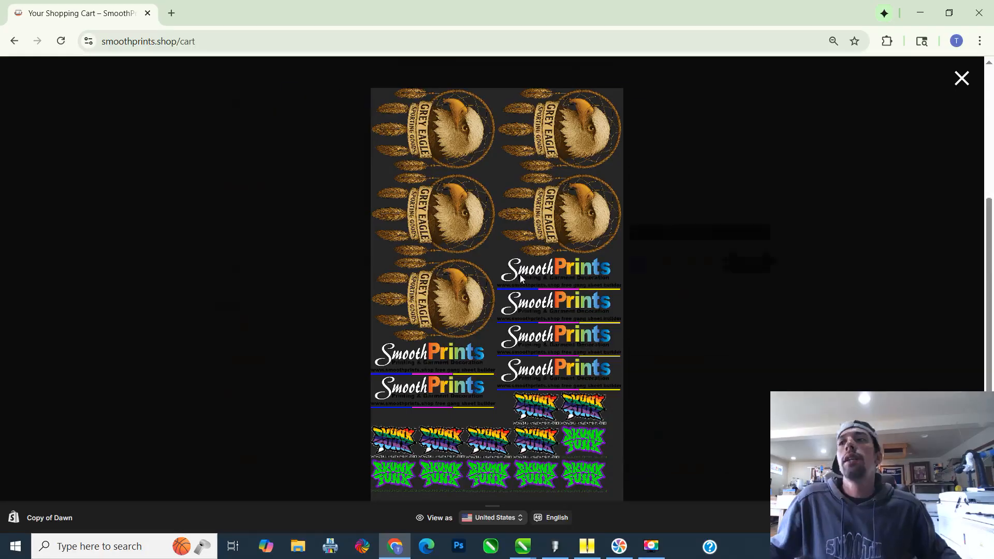
scroll(520, 274, up, 5)
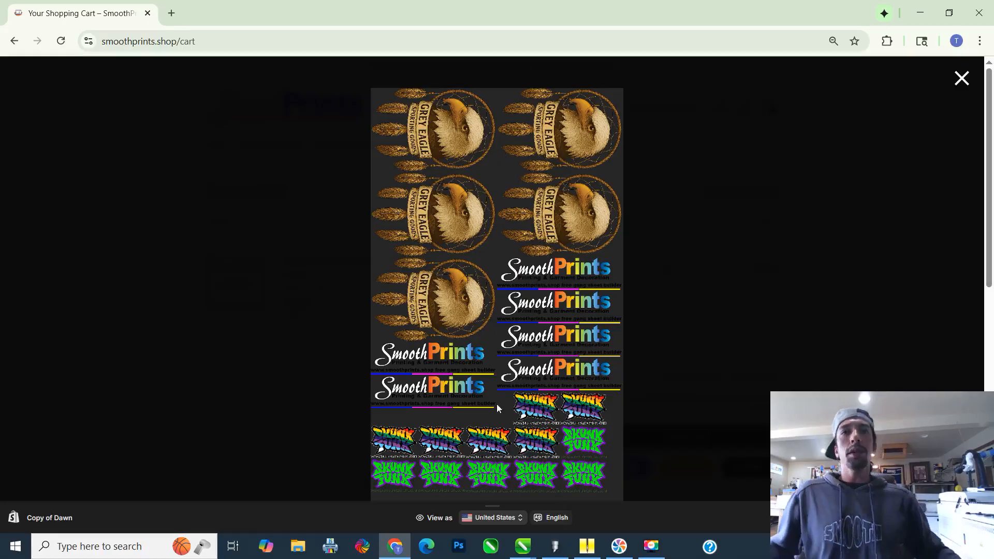
click(961, 78)
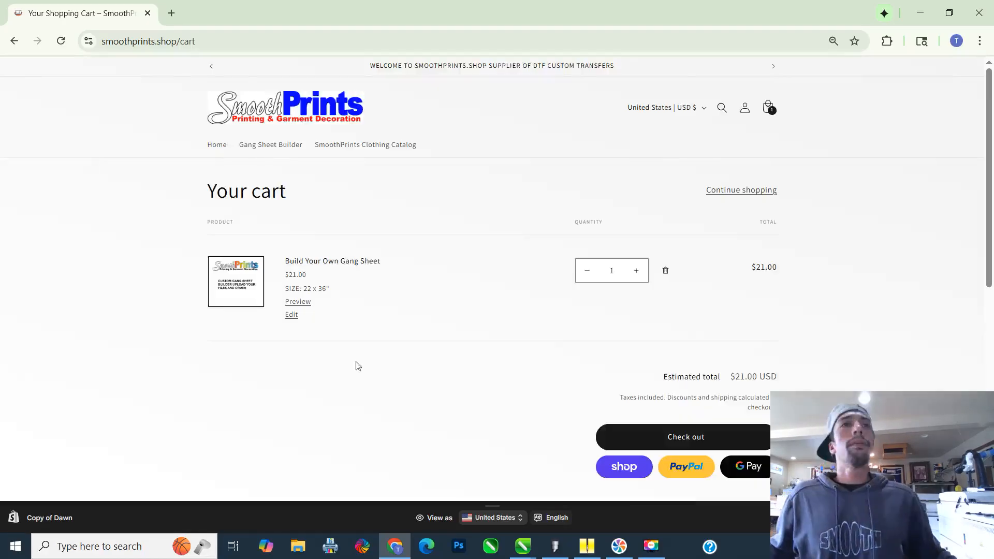
scroll(412, 336, down, 2)
scroll(412, 336, up, 3)
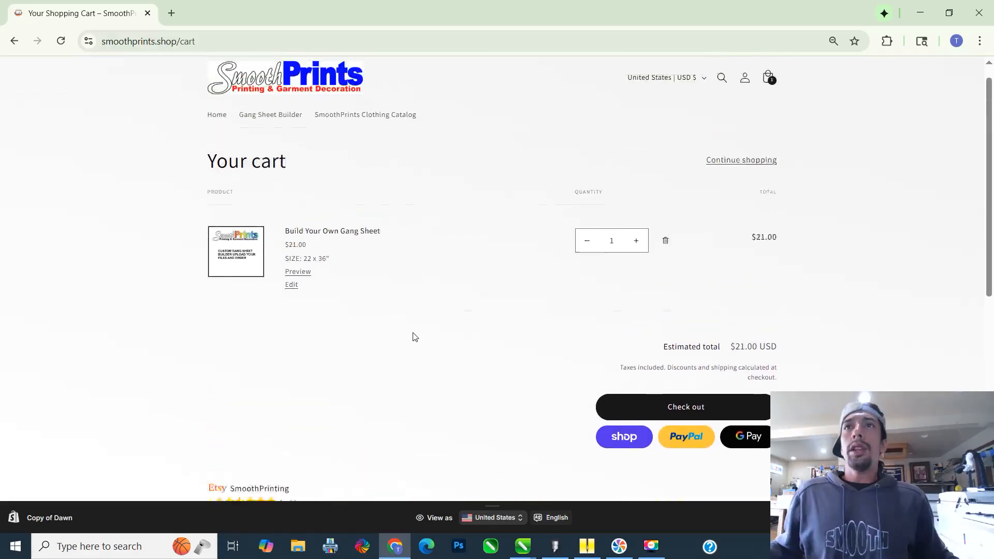
scroll(412, 336, down, 2)
scroll(412, 336, up, 2)
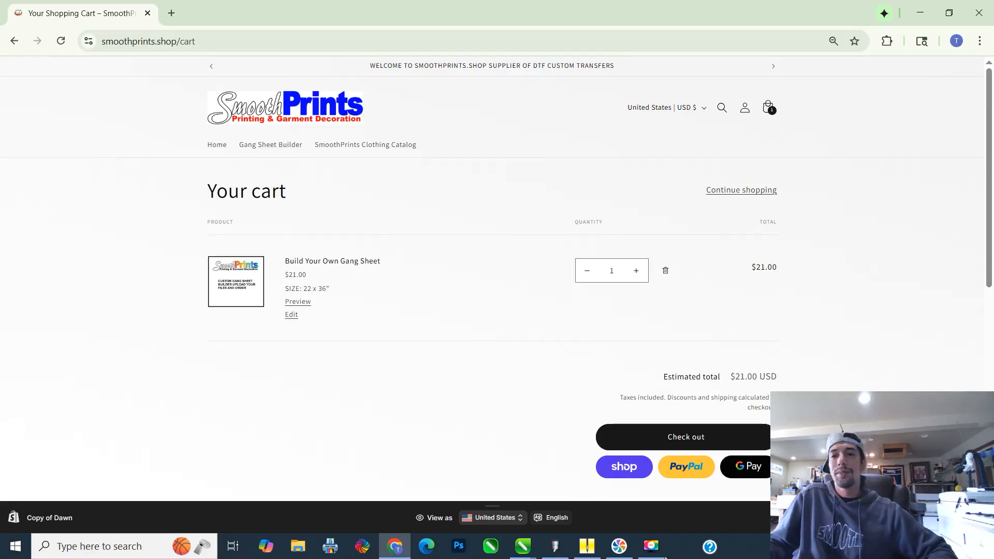
click(651, 546)
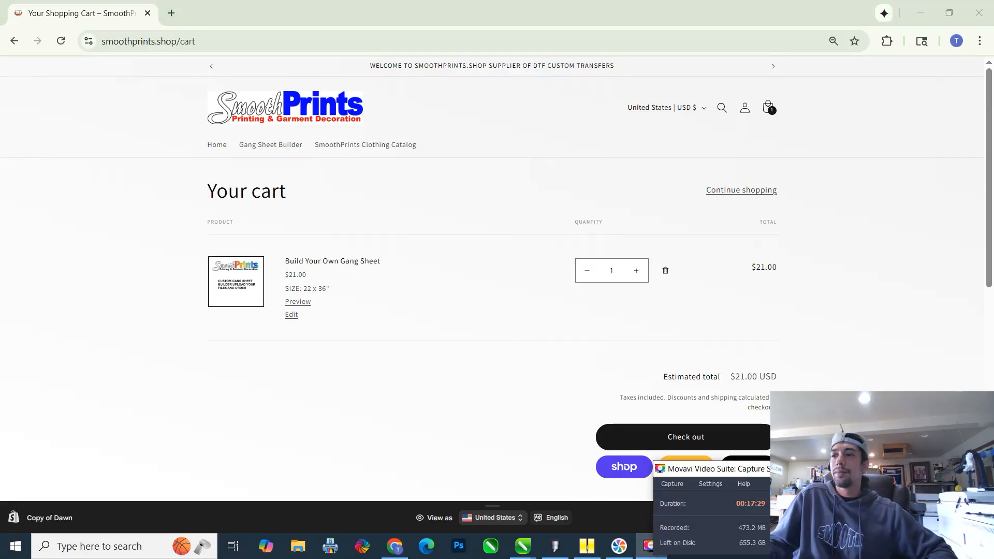